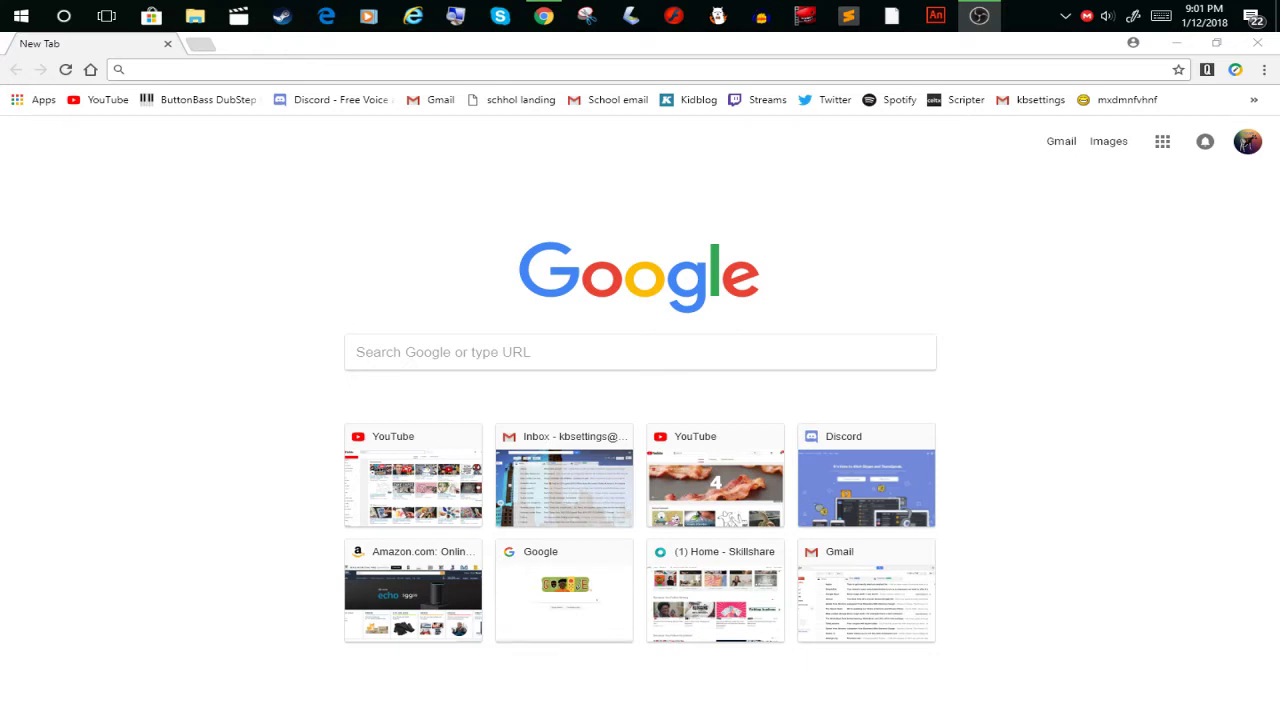
# - Open the Google Classroom home page at classroom.google.com
pyautogui.click(422, 67)
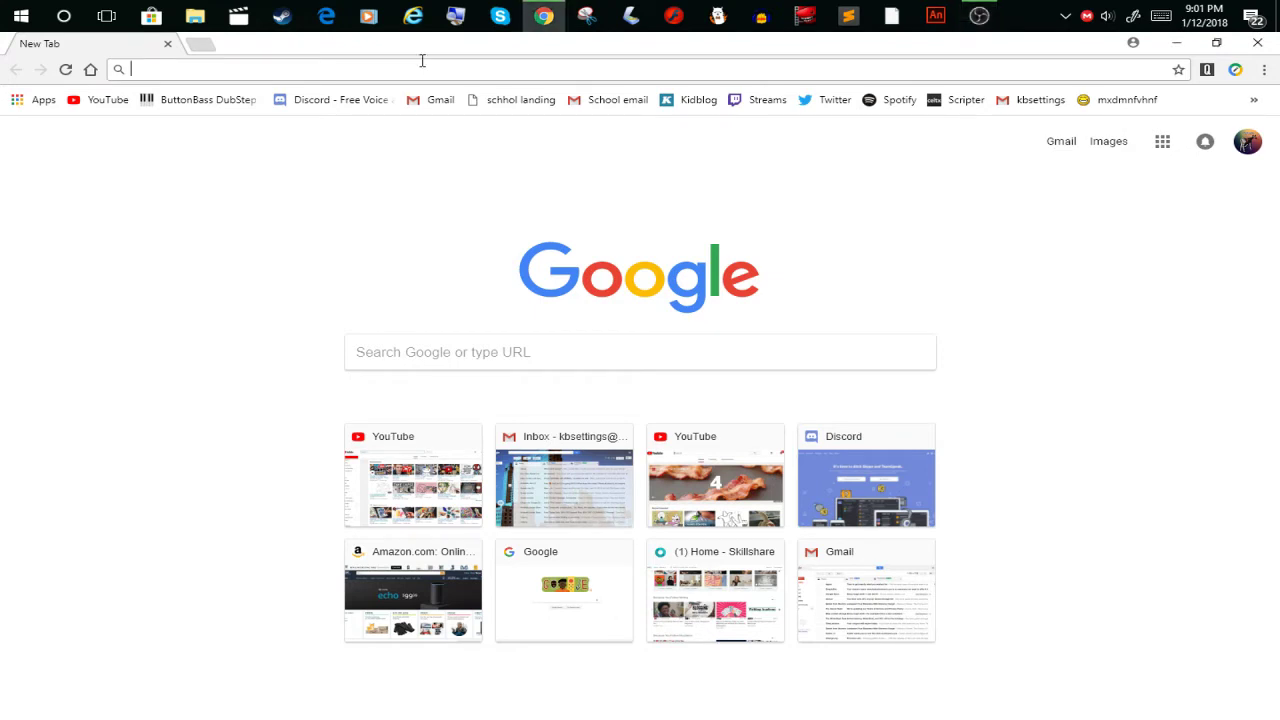
pyautogui.write('classroo')
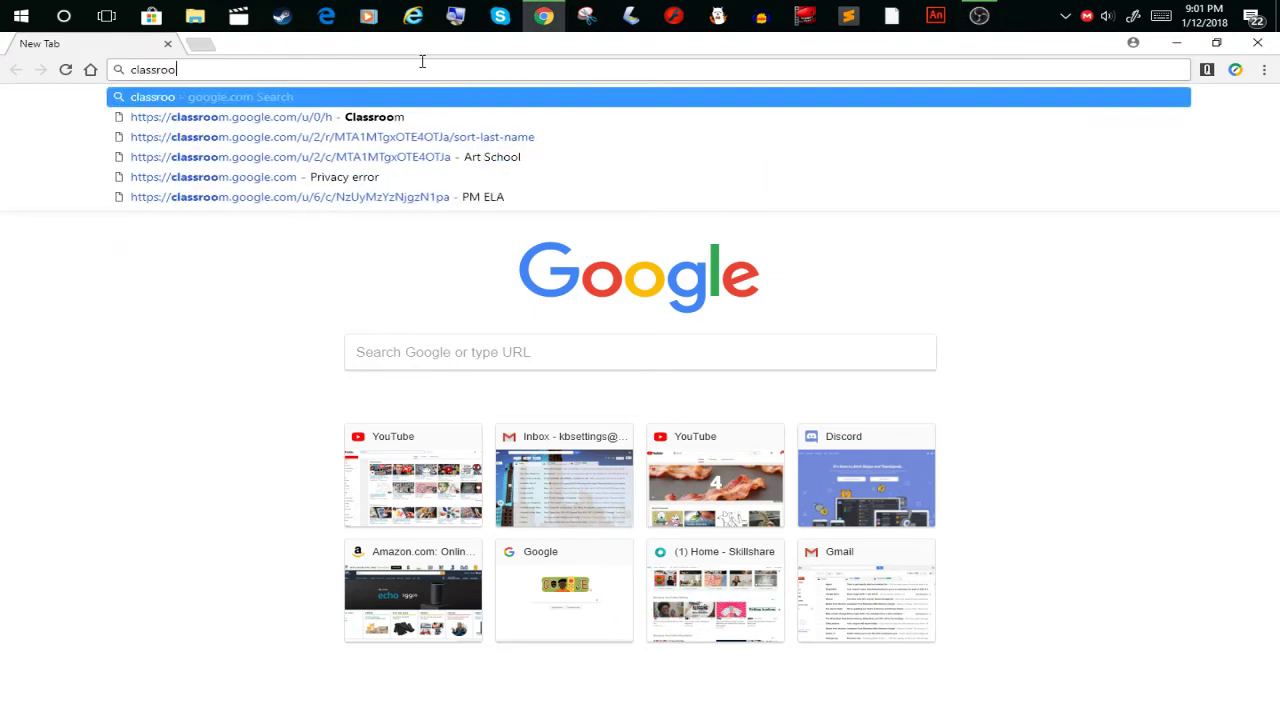
pyautogui.write('m.google.co')
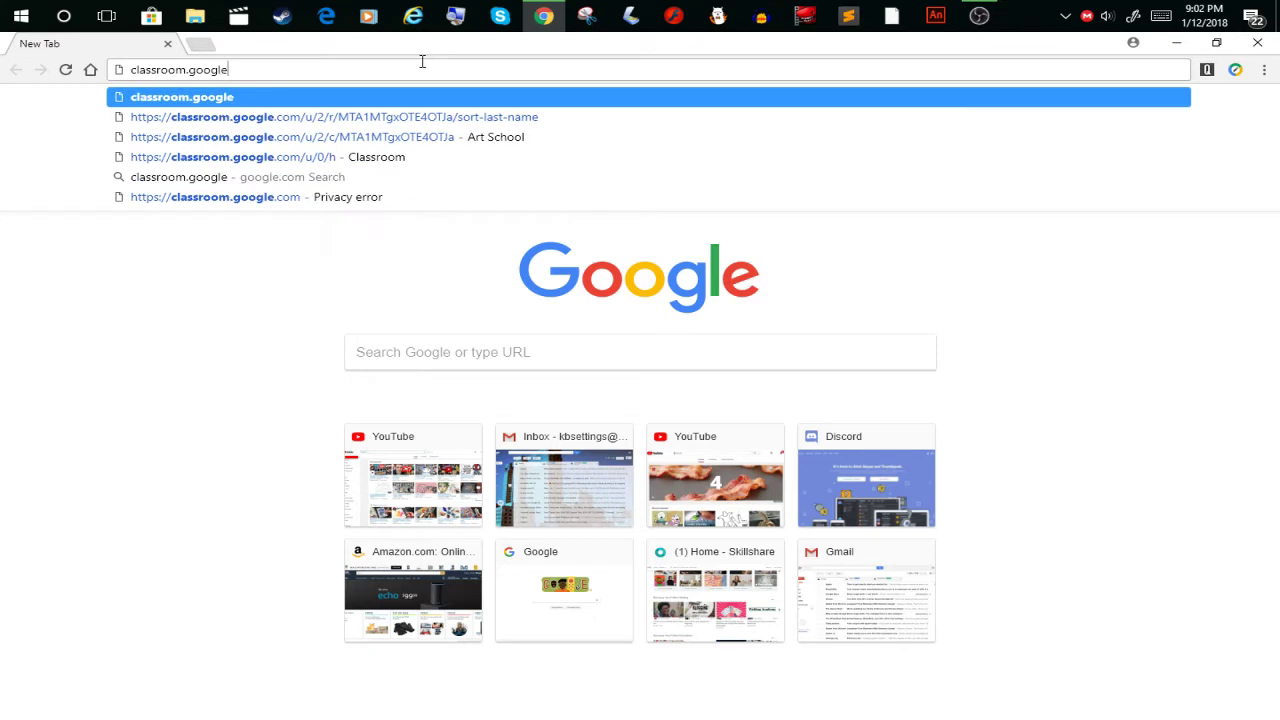
pyautogui.write('m')
pyautogui.press('Return')
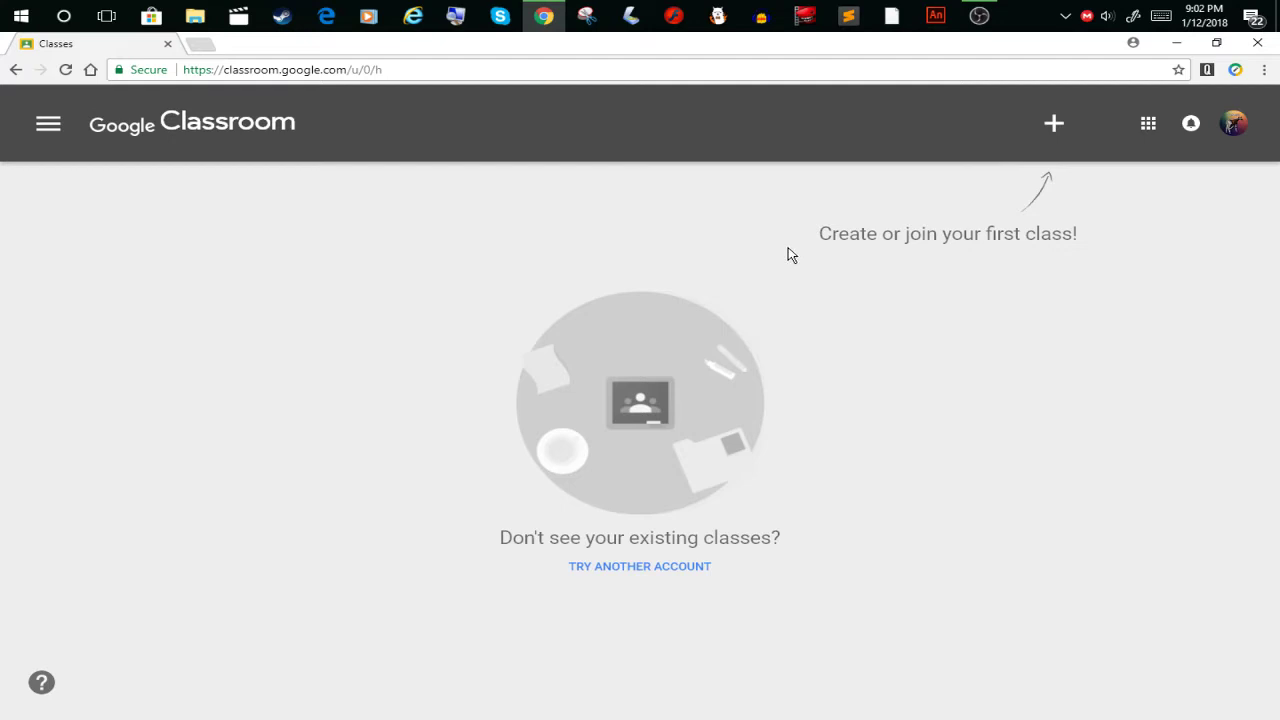
pyautogui.moveTo(1077, 233); pyautogui.dragTo(987, 238)
pyautogui.click(754, 251)
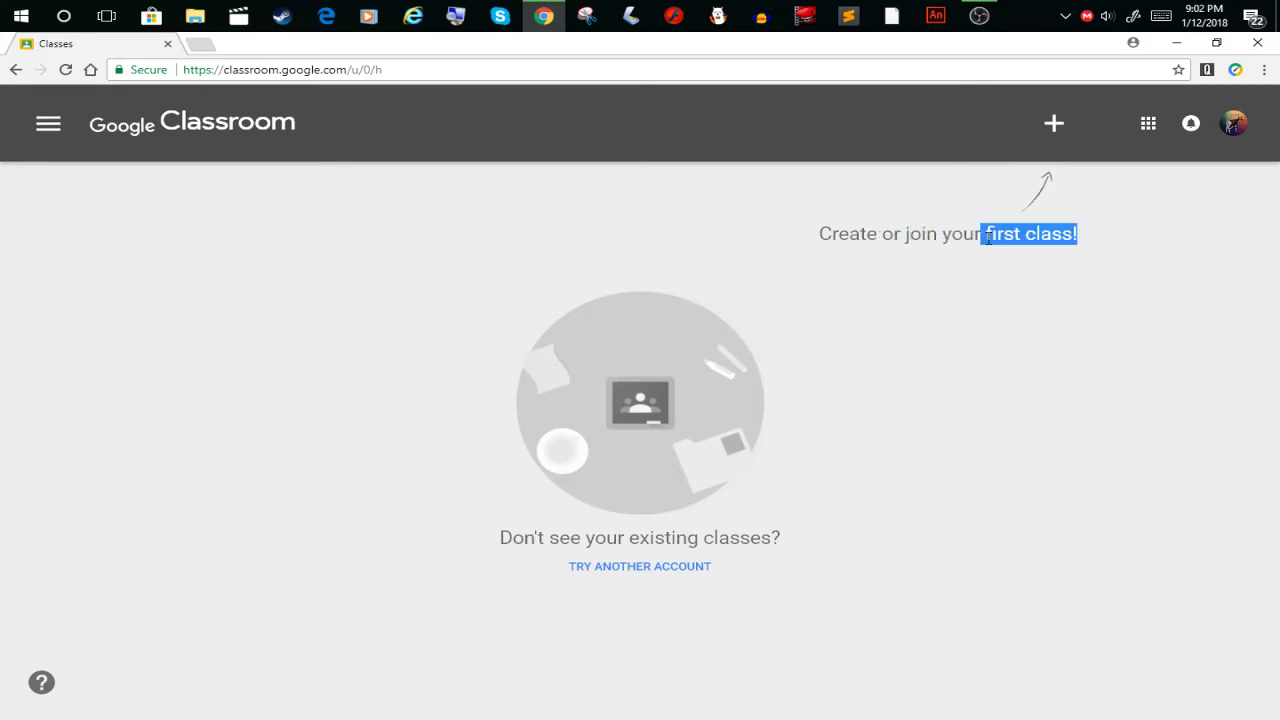
pyautogui.click(801, 250)
pyautogui.moveTo(1077, 233); pyautogui.dragTo(821, 236)
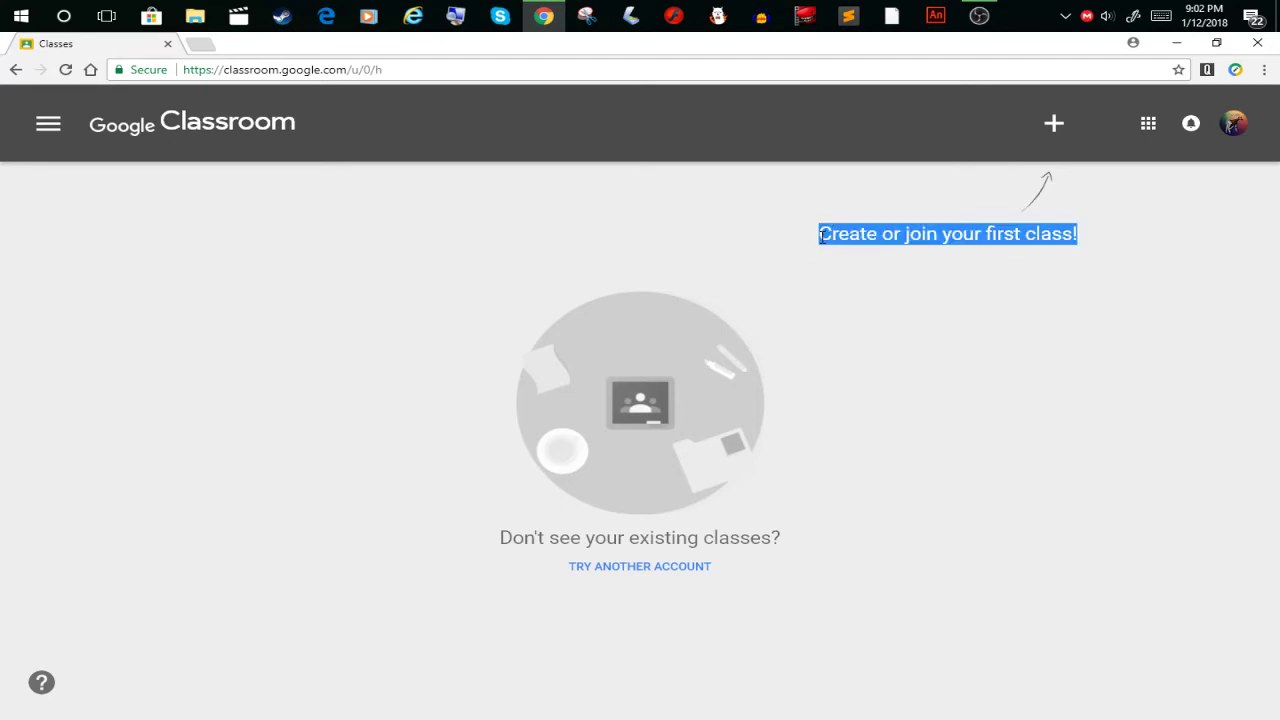
pyautogui.click(968, 210)
# - Start joining a class so that the class code can be entered
pyautogui.click(1052, 126)
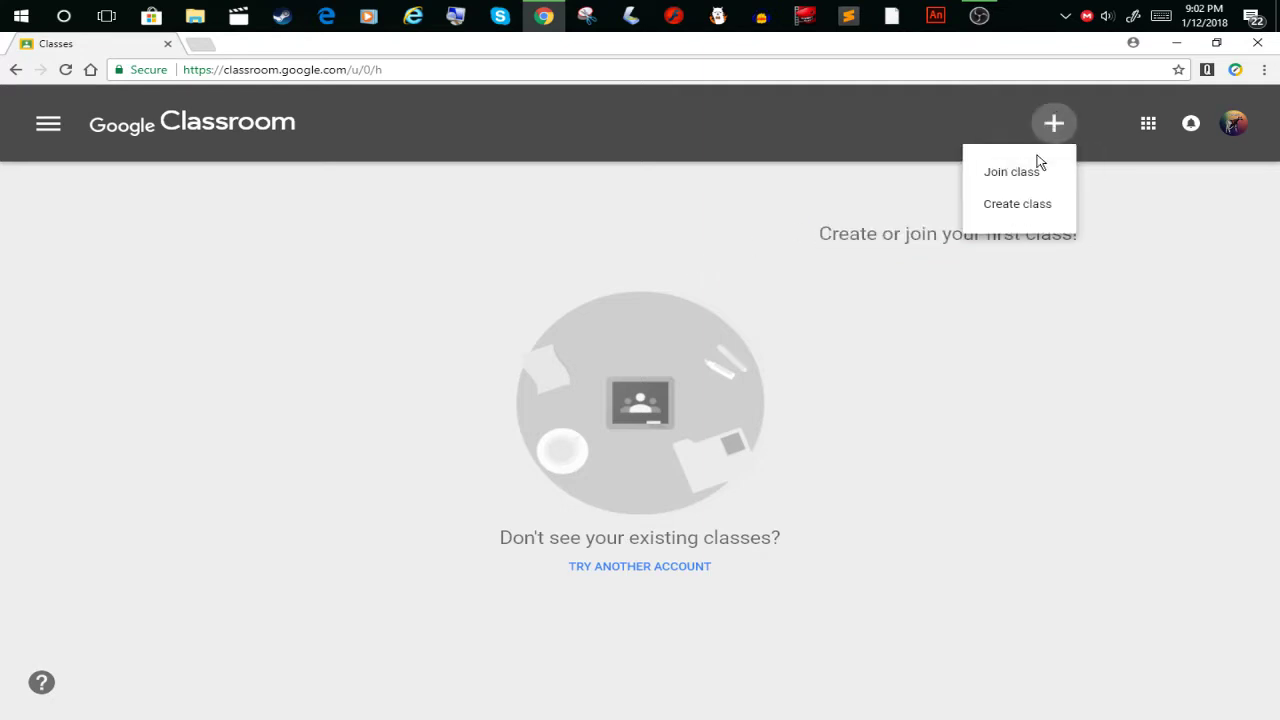
pyautogui.click(982, 173)
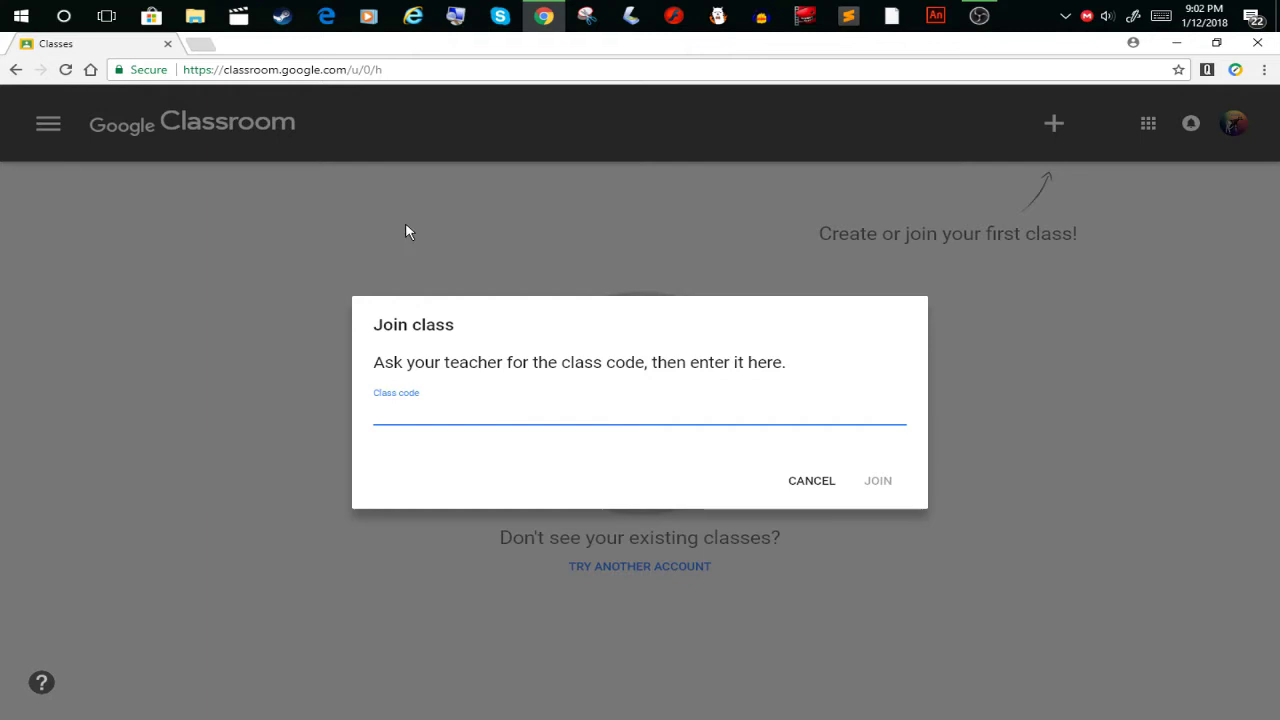
# - Open classroom.google.com in a second browser tab and switch it to the account that owns the Art School class
pyautogui.click(205, 47)
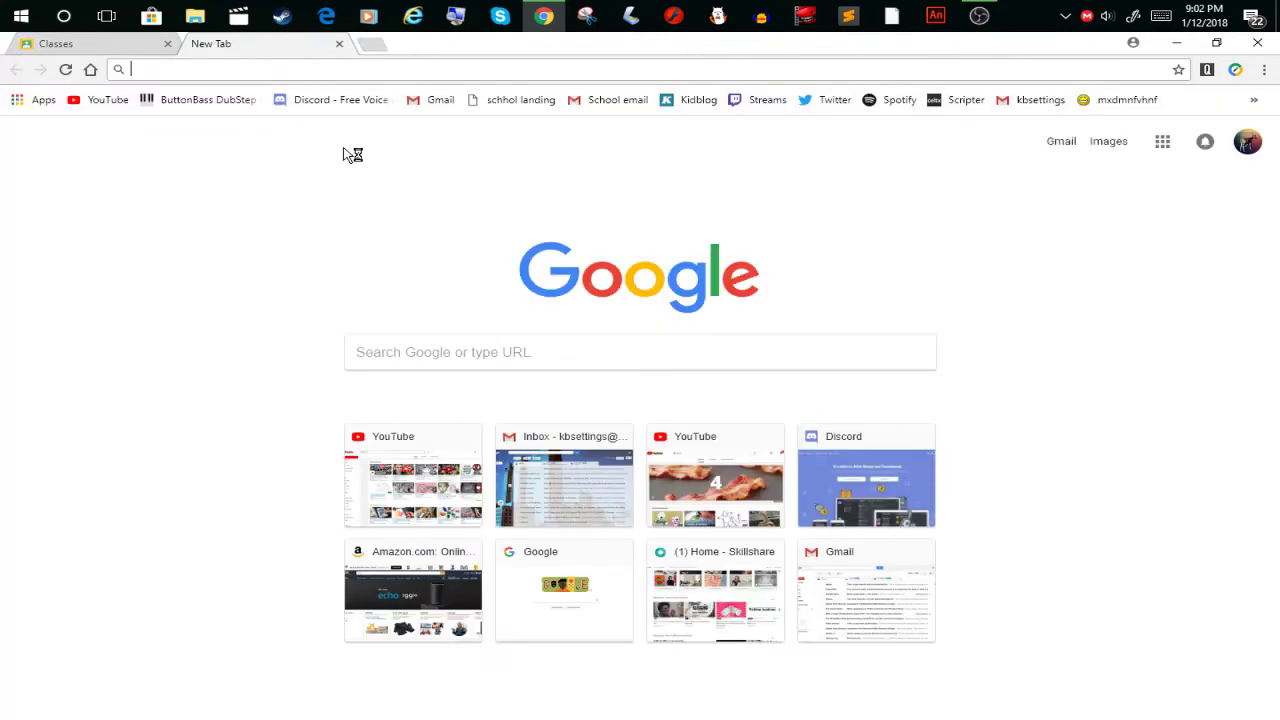
pyautogui.write('clas')
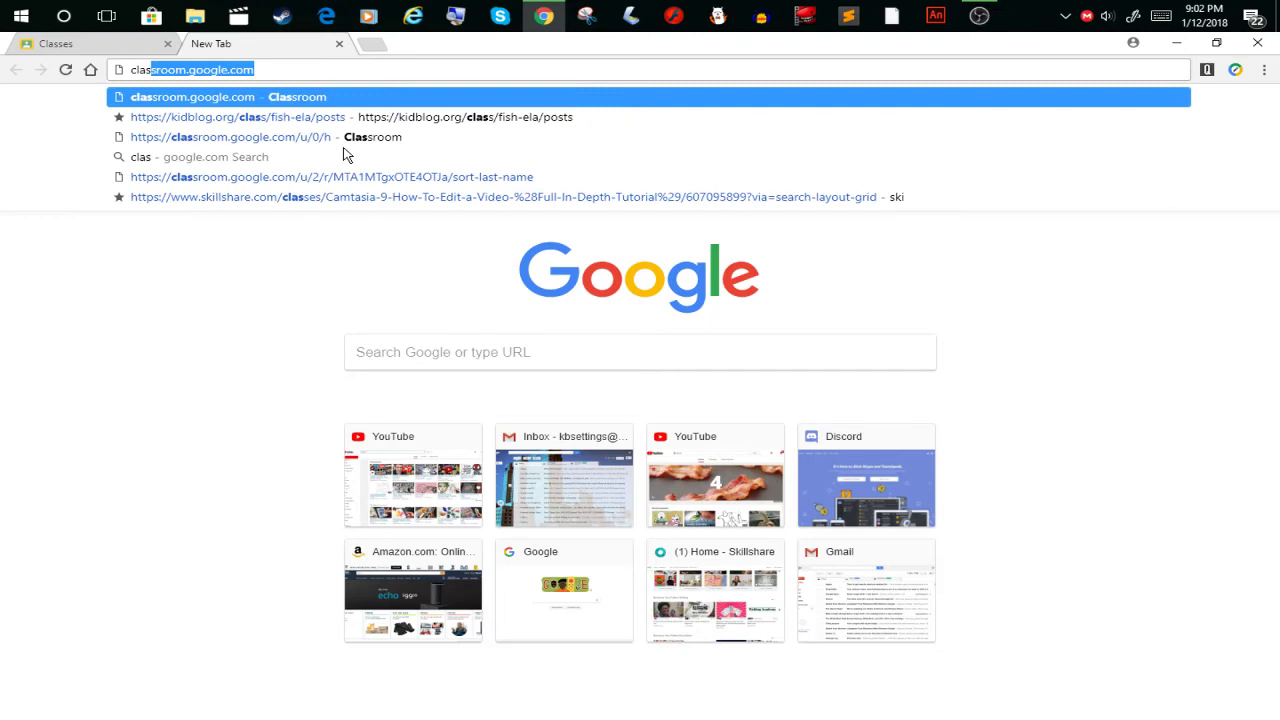
pyautogui.press('Return')
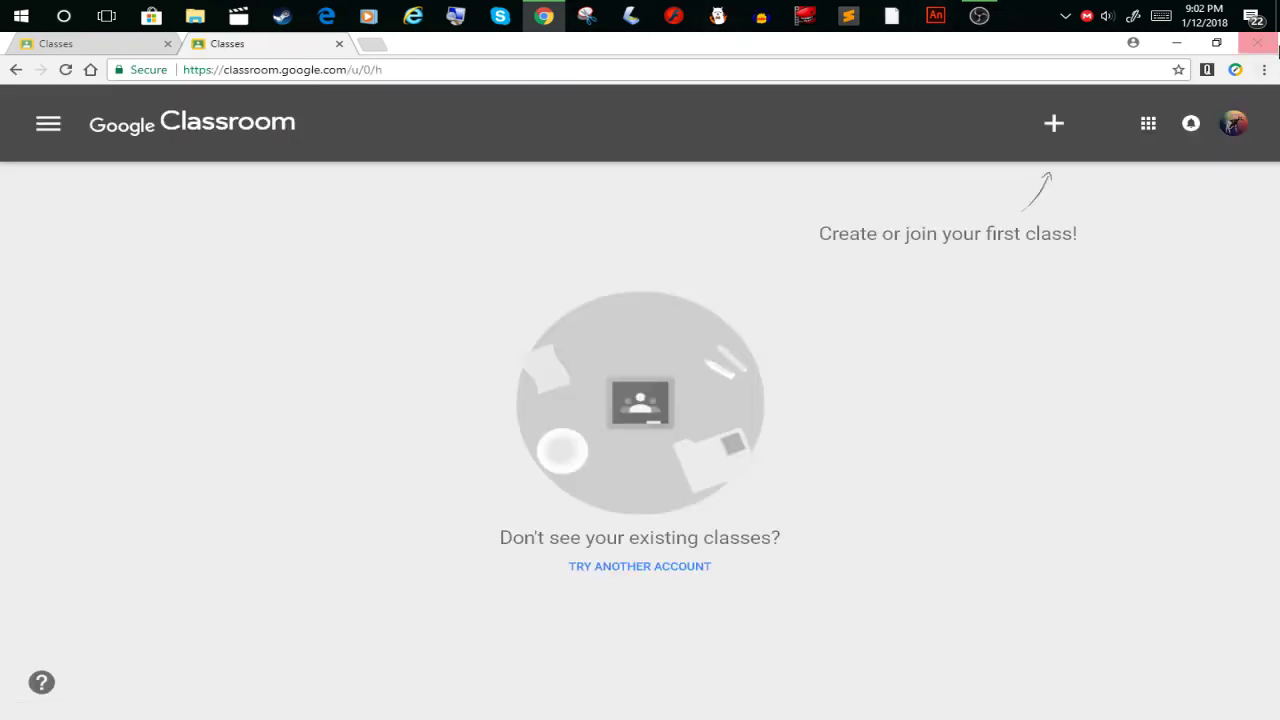
pyautogui.click(1228, 126)
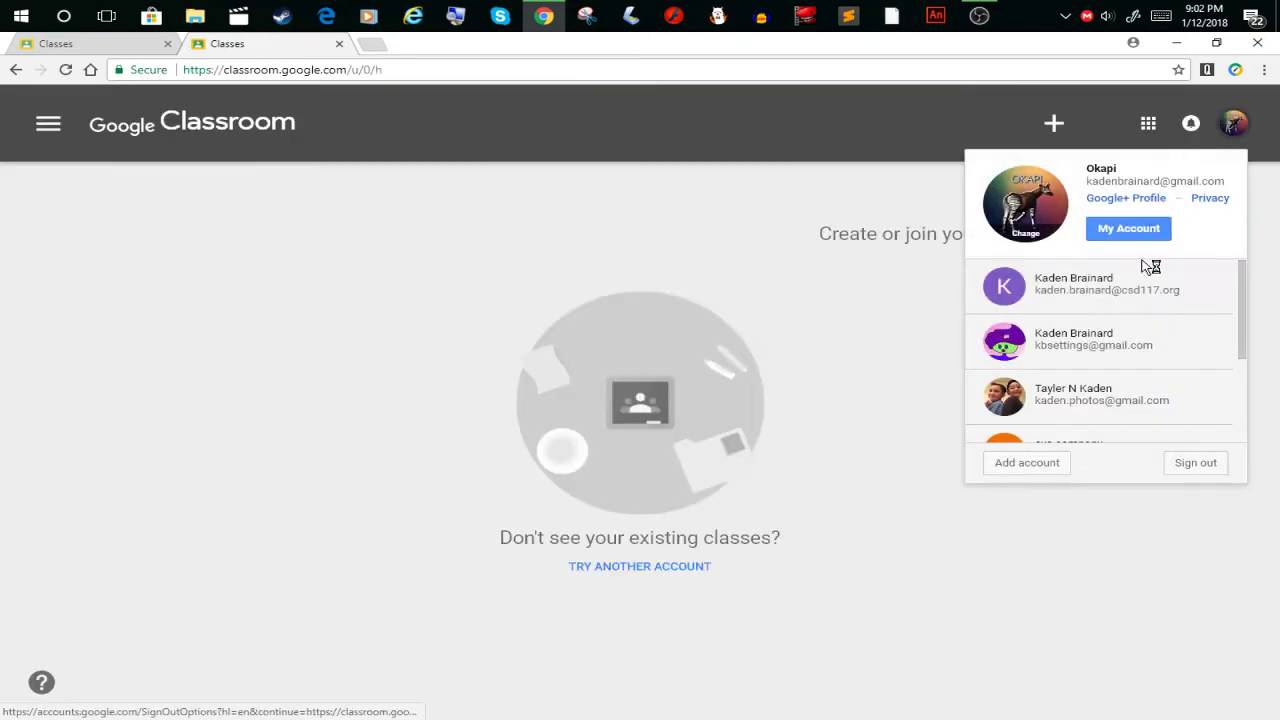
pyautogui.click(1068, 354)
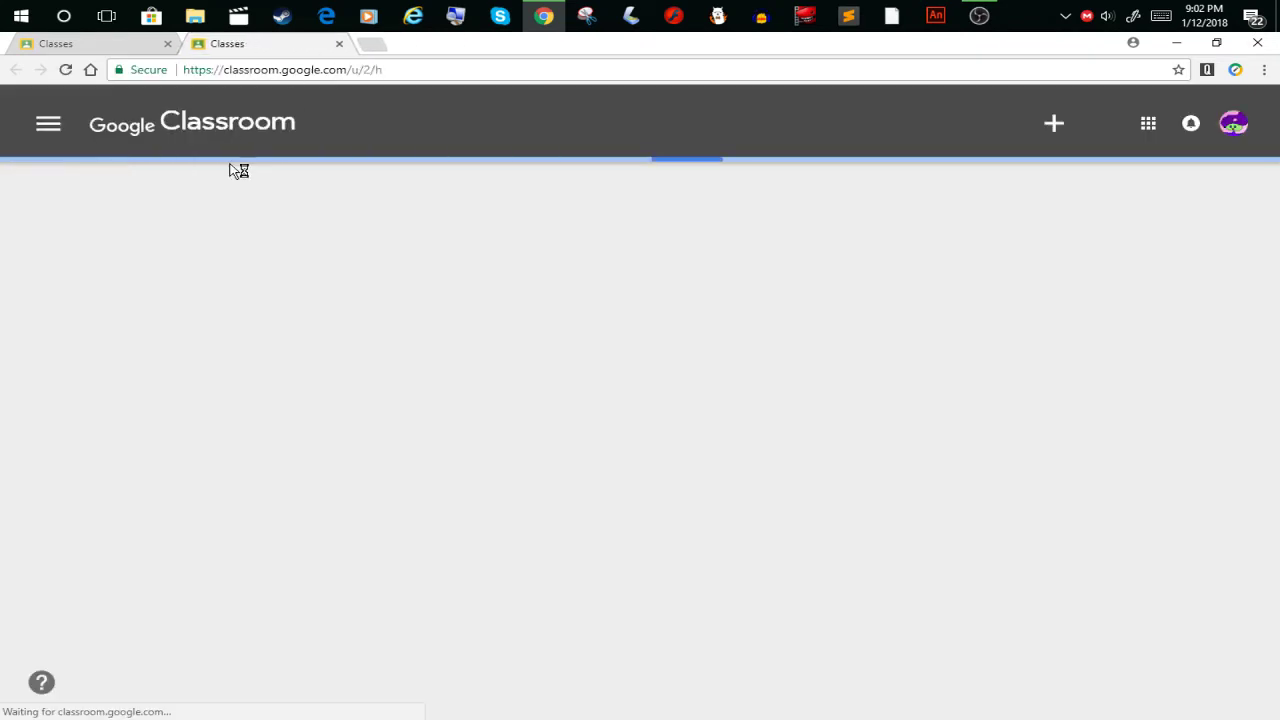
# - Open the Art School class, dismiss its communication tip, and copy the class code from the students page
pyautogui.click(100, 234)
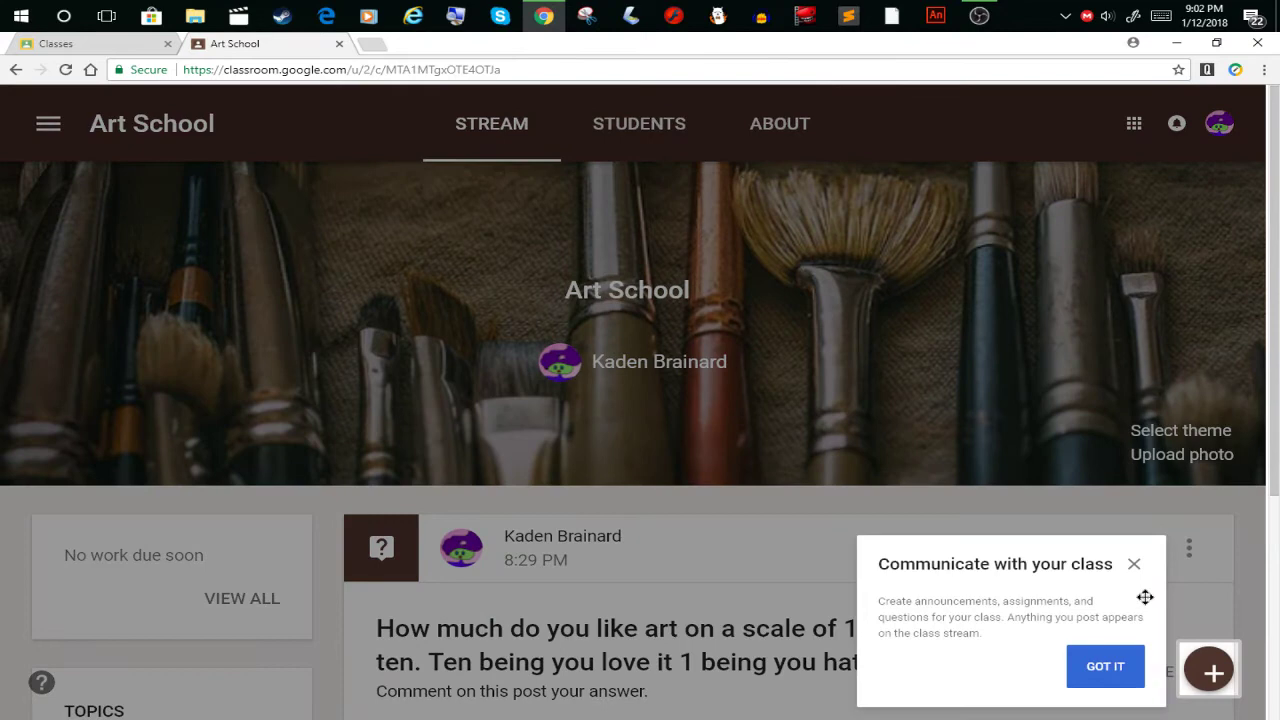
pyautogui.click(1140, 565)
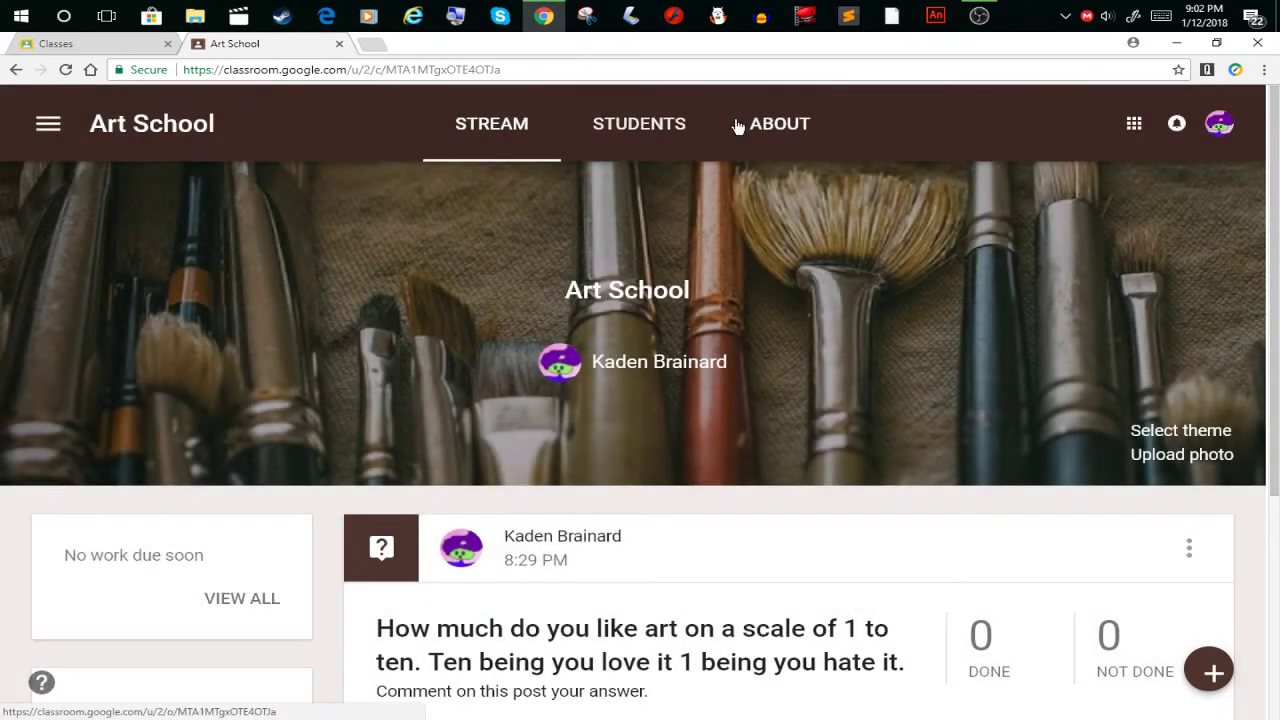
pyautogui.click(658, 136)
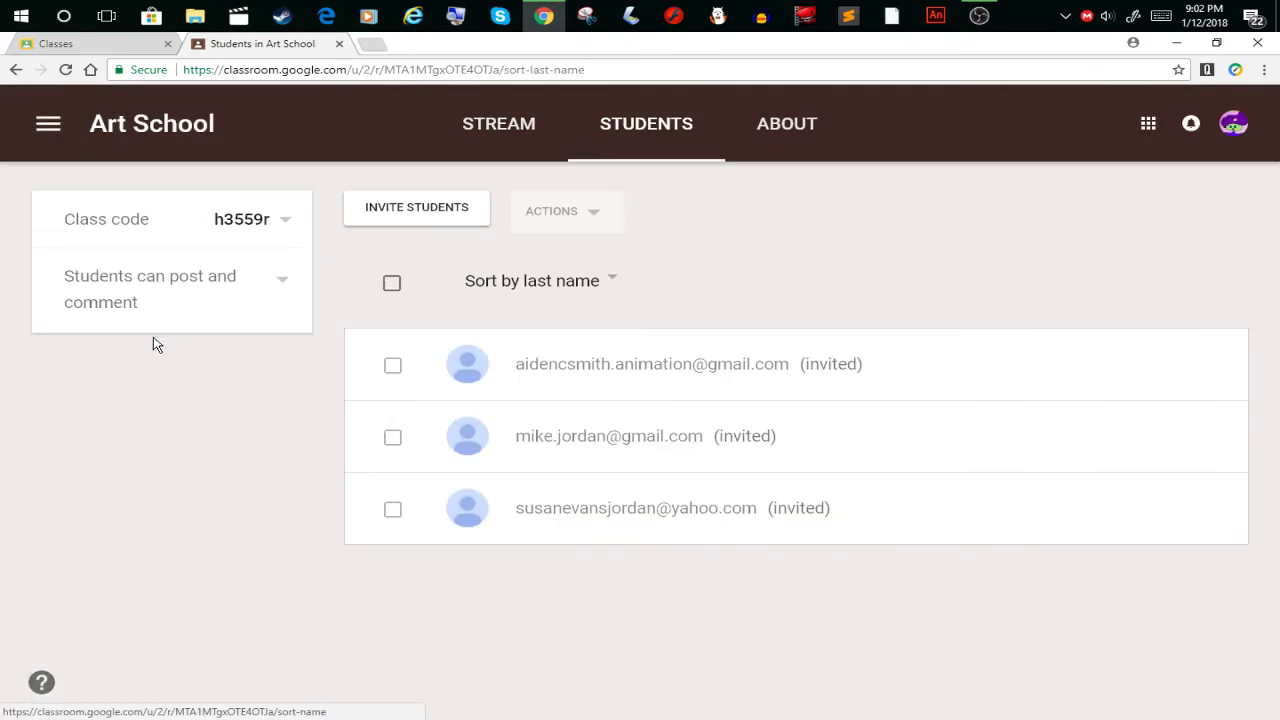
pyautogui.click(277, 218)
pyautogui.click(248, 301)
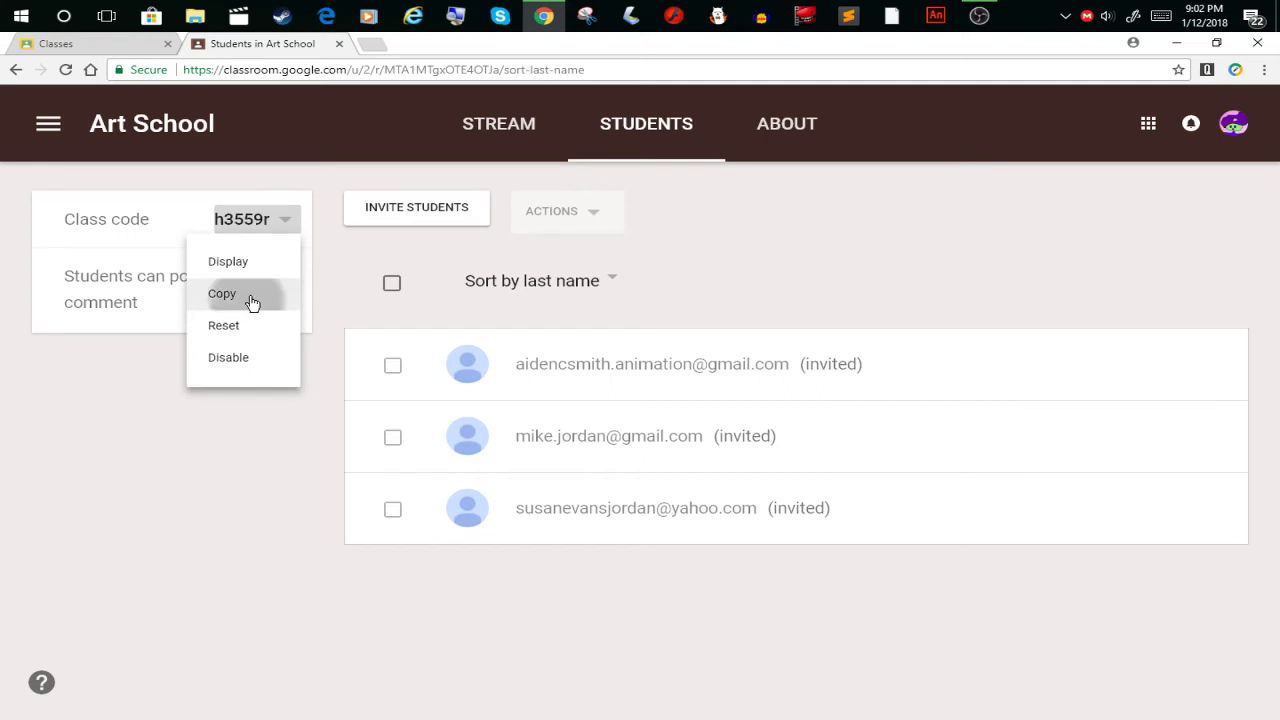
# - Join the class from the student account by pasting the copied class code, and dismiss the welcome message
pyautogui.click(80, 47)
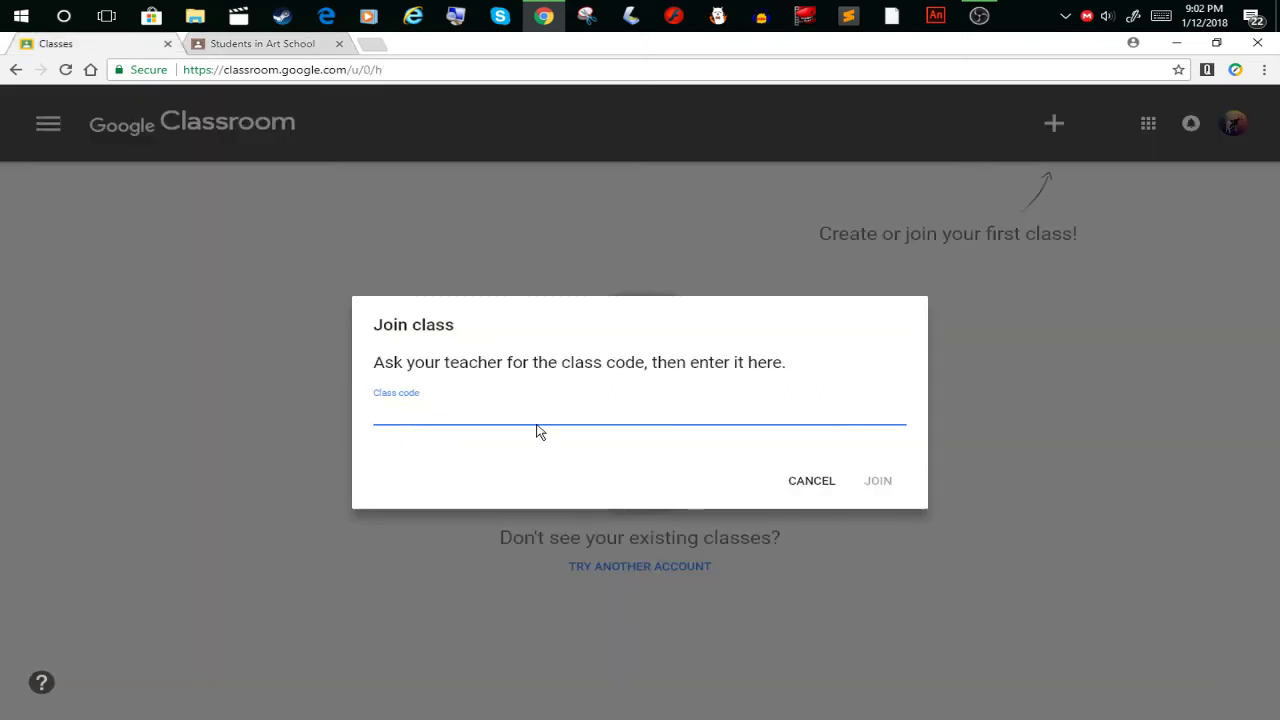
pyautogui.hotkey('ctrl', 'v')
pyautogui.press('Return')
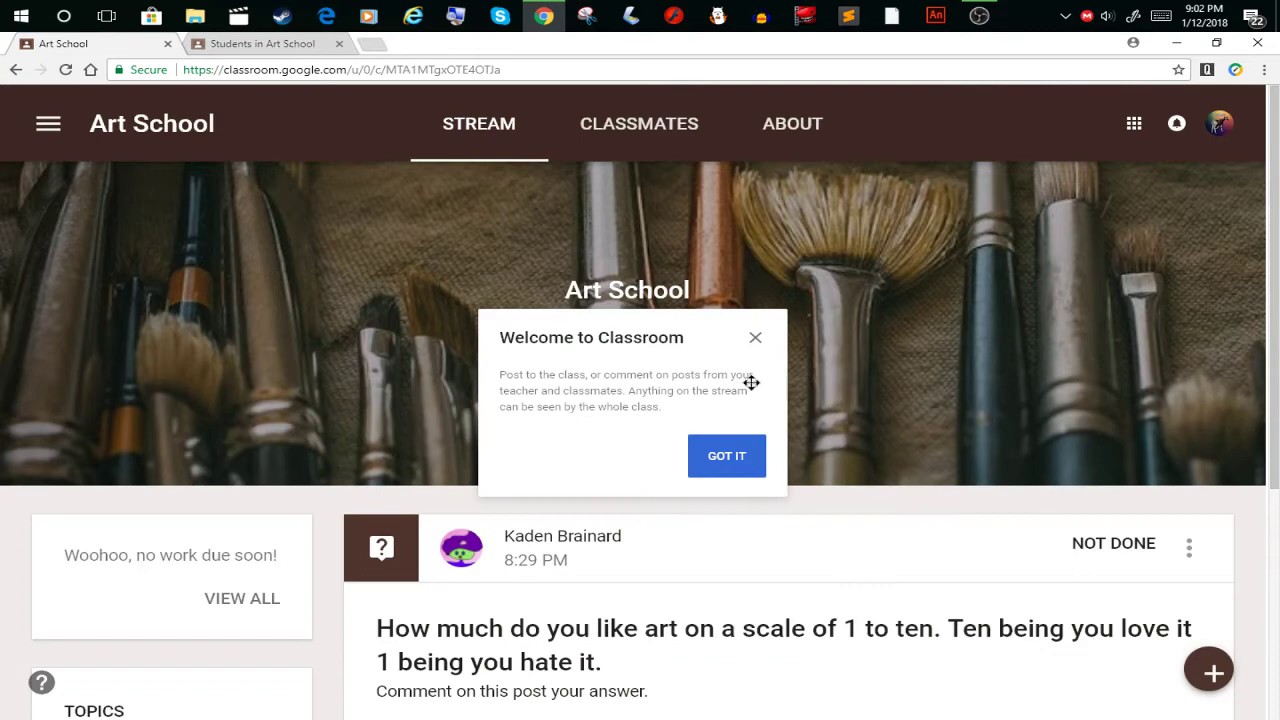
pyautogui.click(740, 456)
# - Look through the Art School class's stream, classmates list and about page, and return to the stream
pyautogui.scroll(-3, 624, 428)
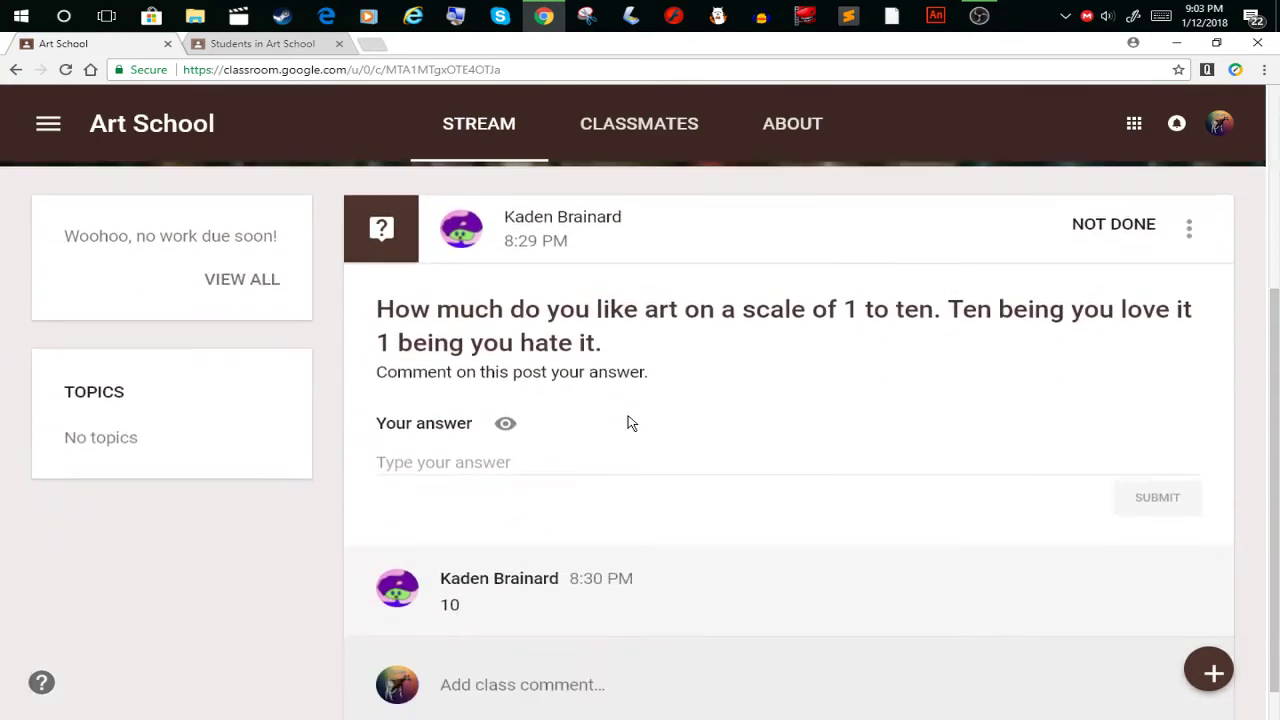
pyautogui.scroll(-1, 630, 423)
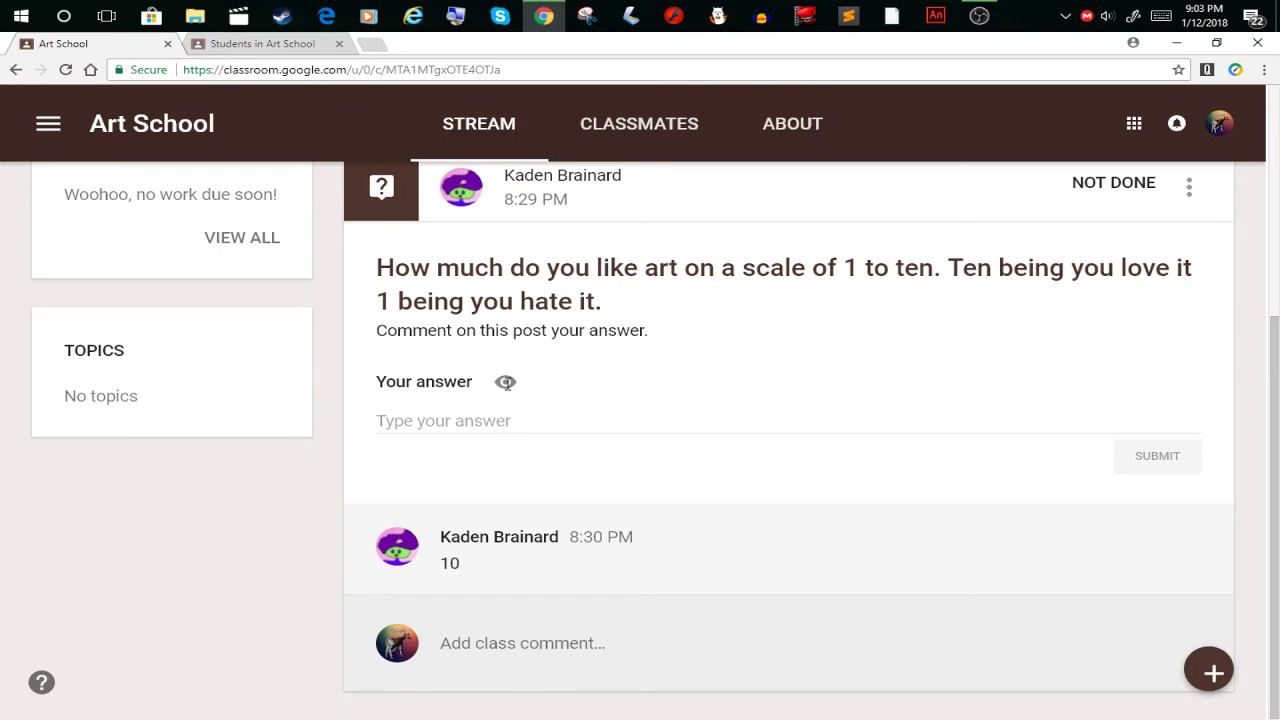
pyautogui.scroll(2, 529, 376)
pyautogui.click(639, 123)
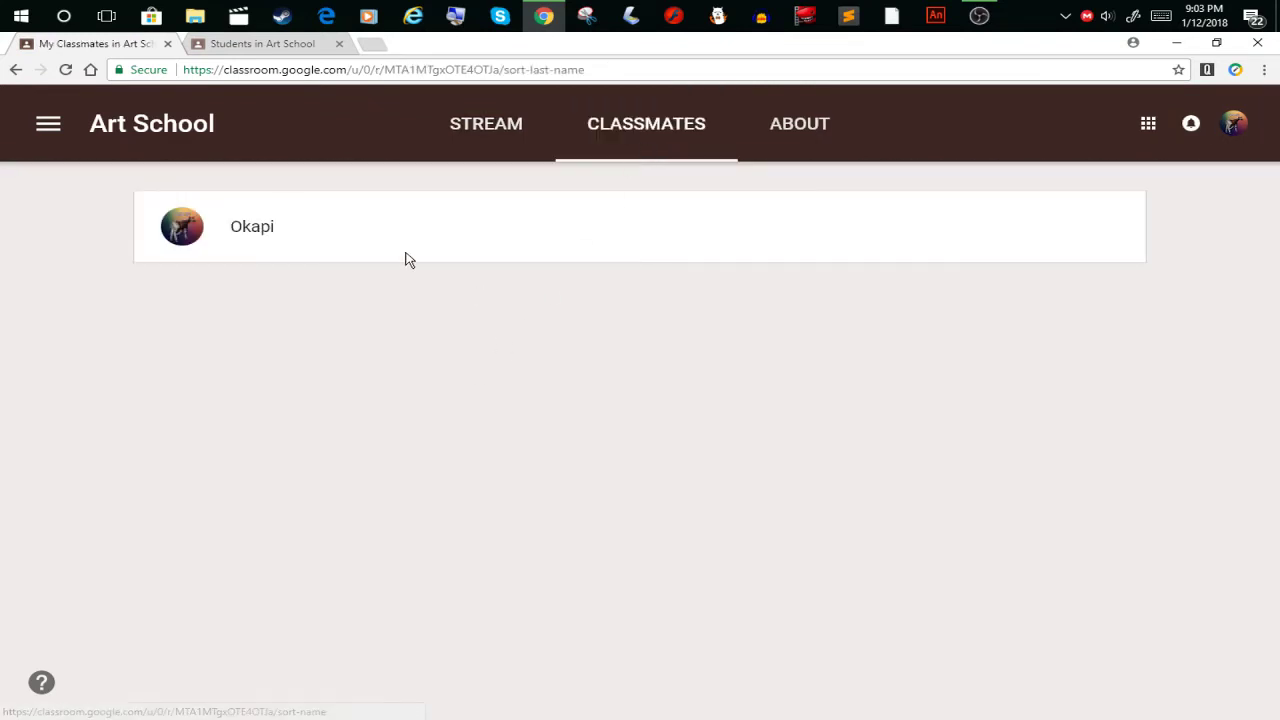
pyautogui.moveTo(270, 224); pyautogui.dragTo(250, 246)
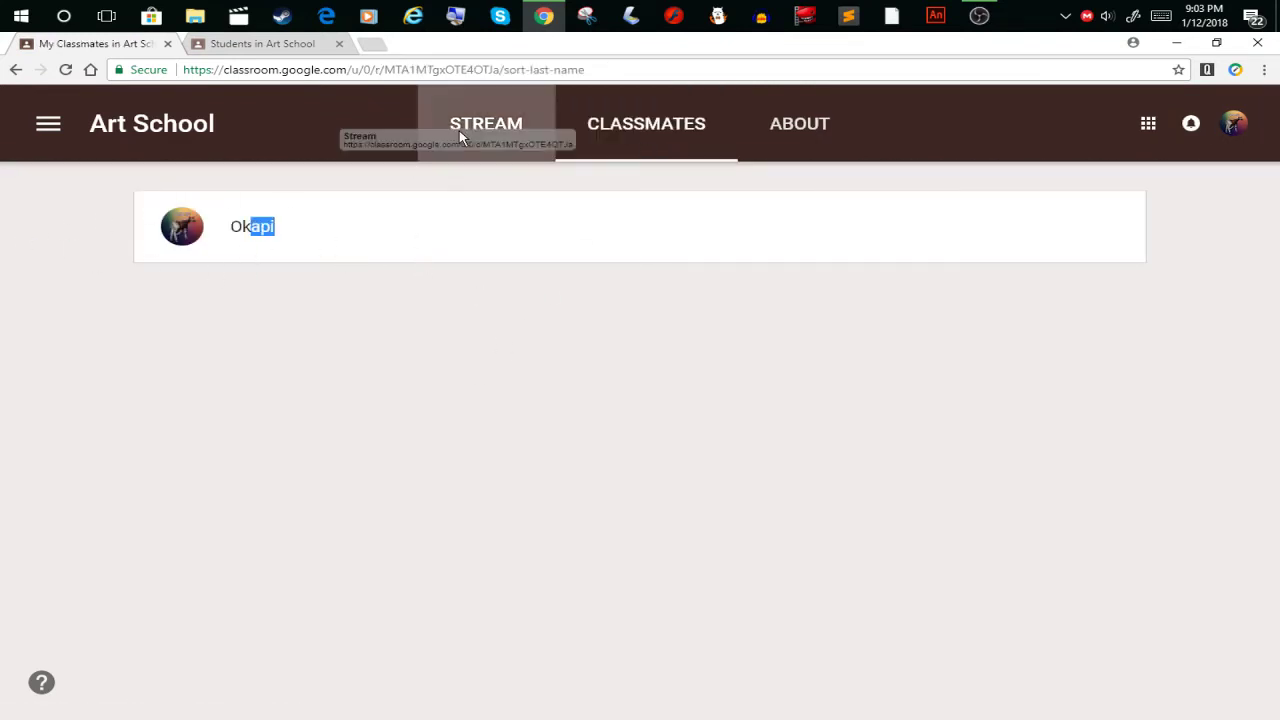
pyautogui.click(471, 158)
pyautogui.click(643, 140)
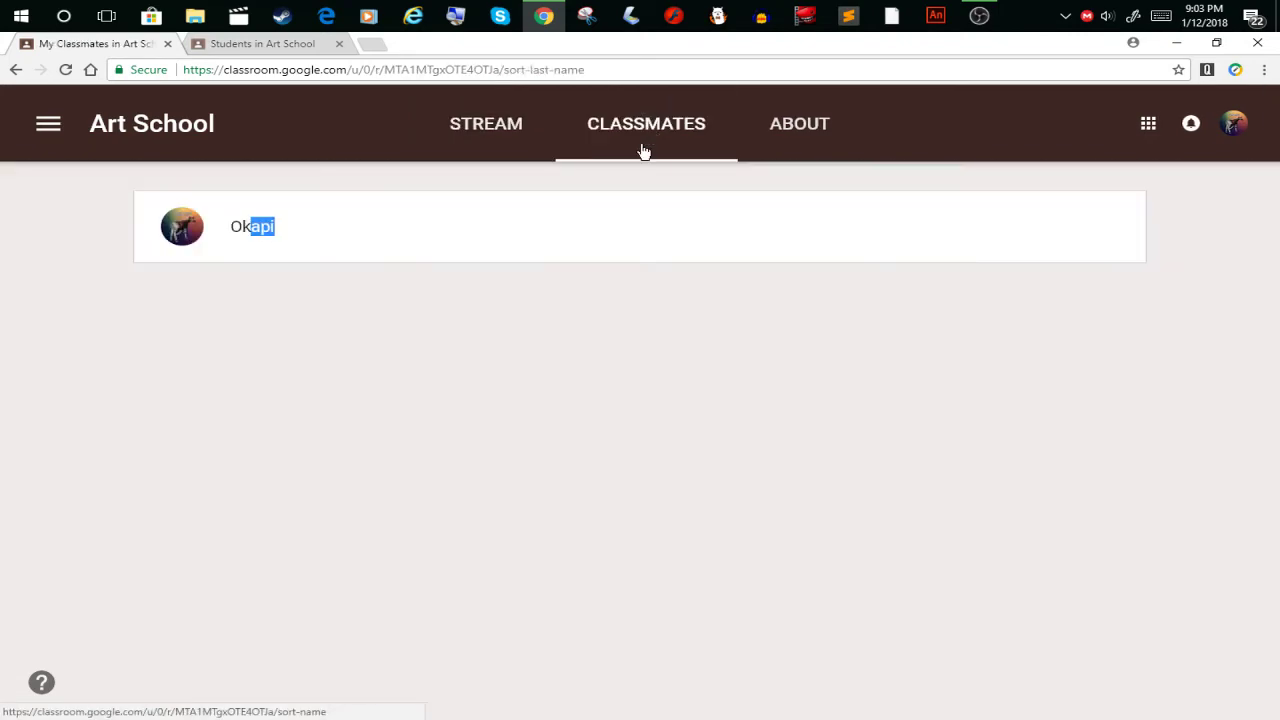
pyautogui.click(332, 234)
pyautogui.click(486, 132)
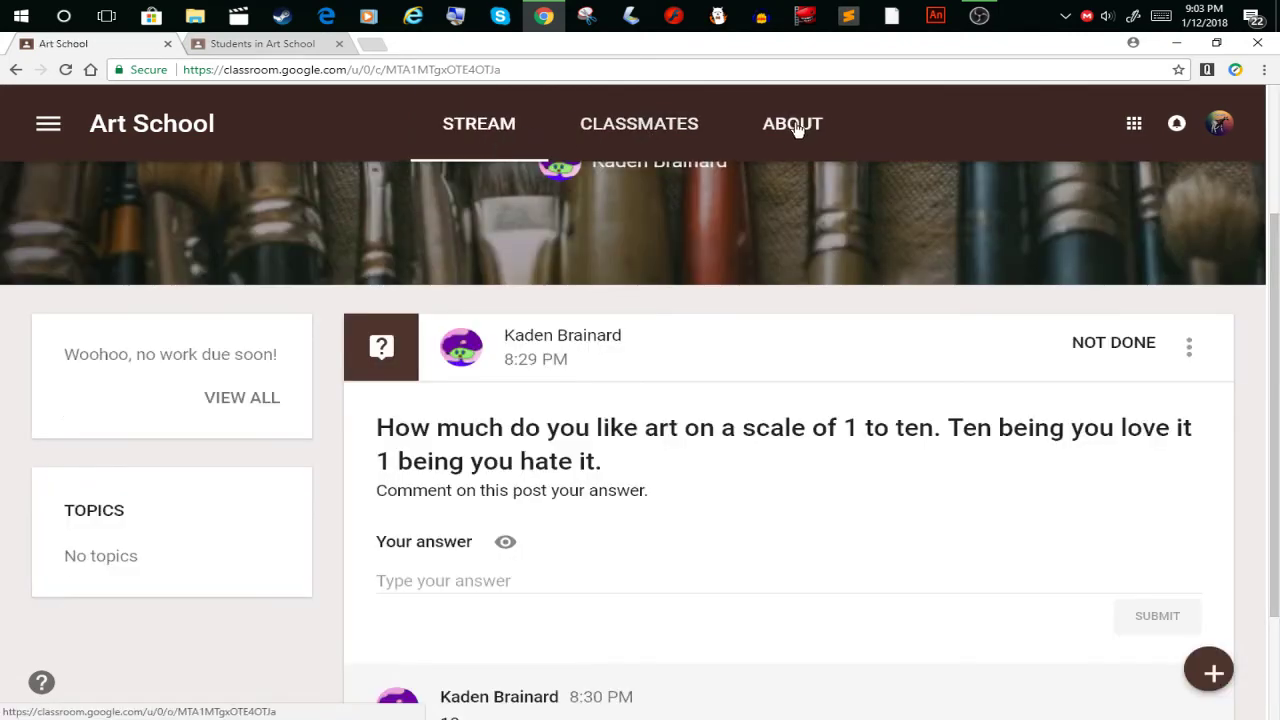
pyautogui.click(797, 126)
pyautogui.click(450, 142)
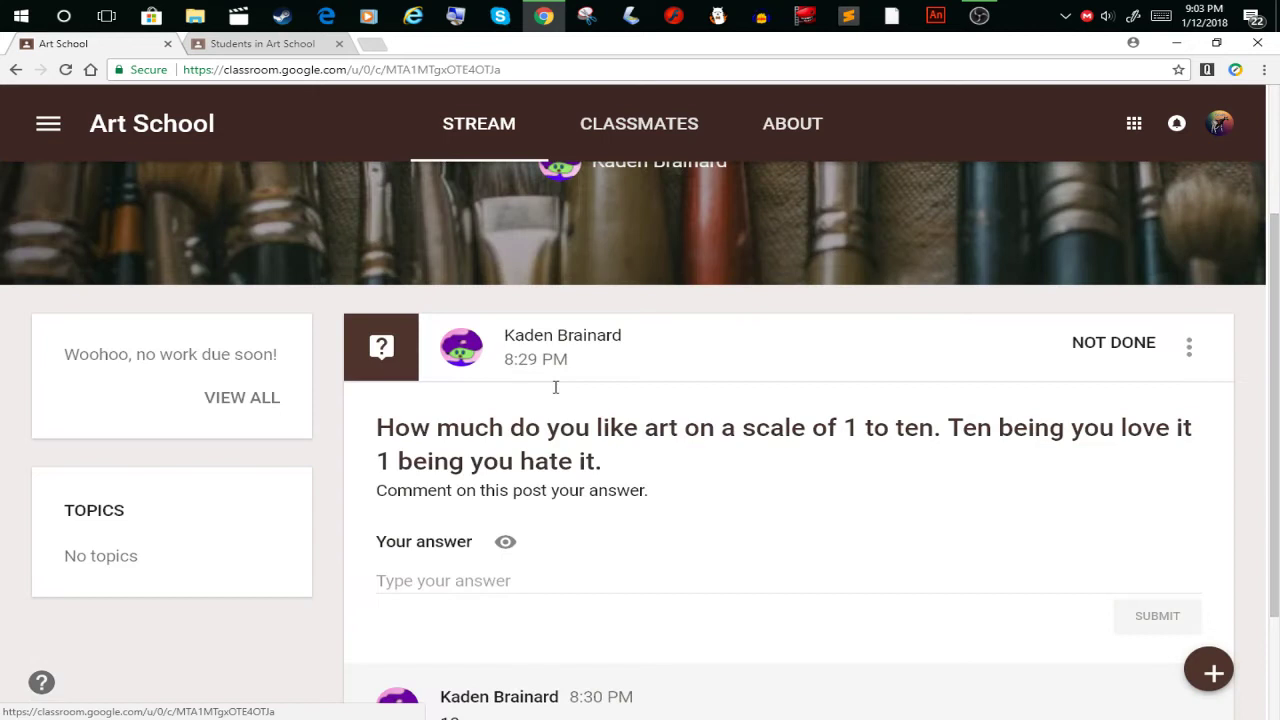
# - Submit 10 as the answer to the question about how much you like art
pyautogui.scroll(-2, 415, 327)
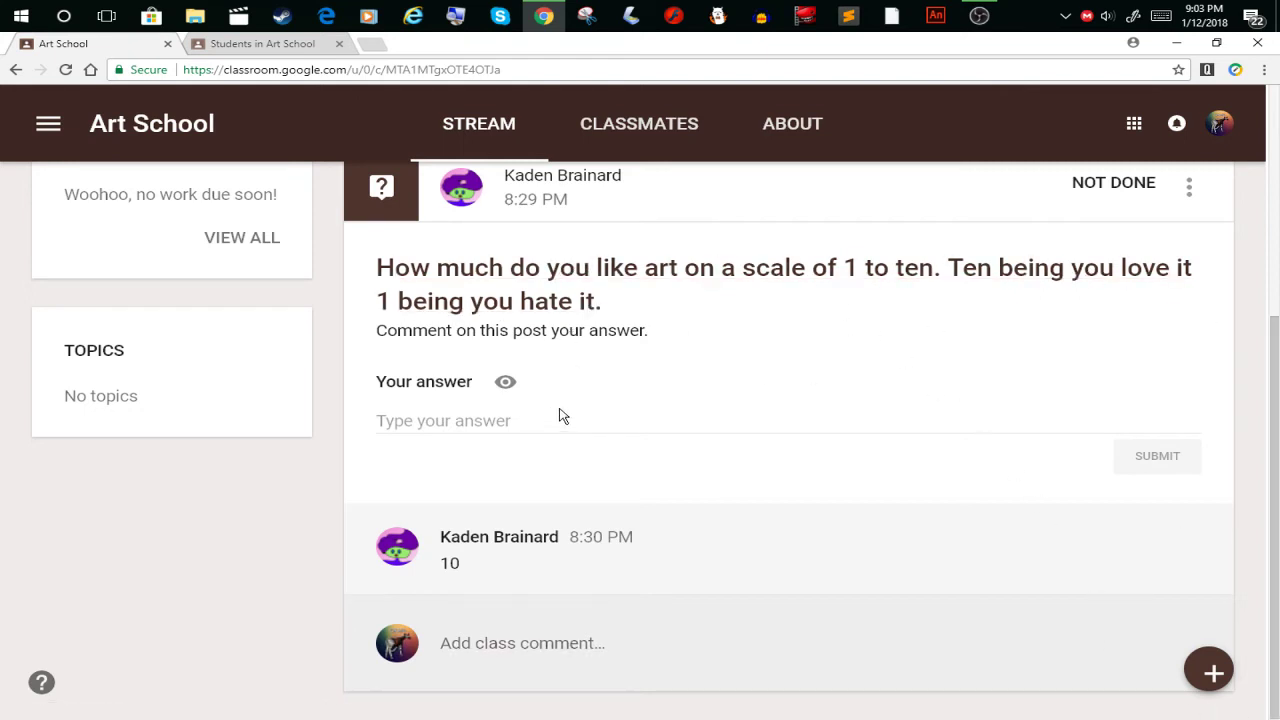
pyautogui.click(419, 427)
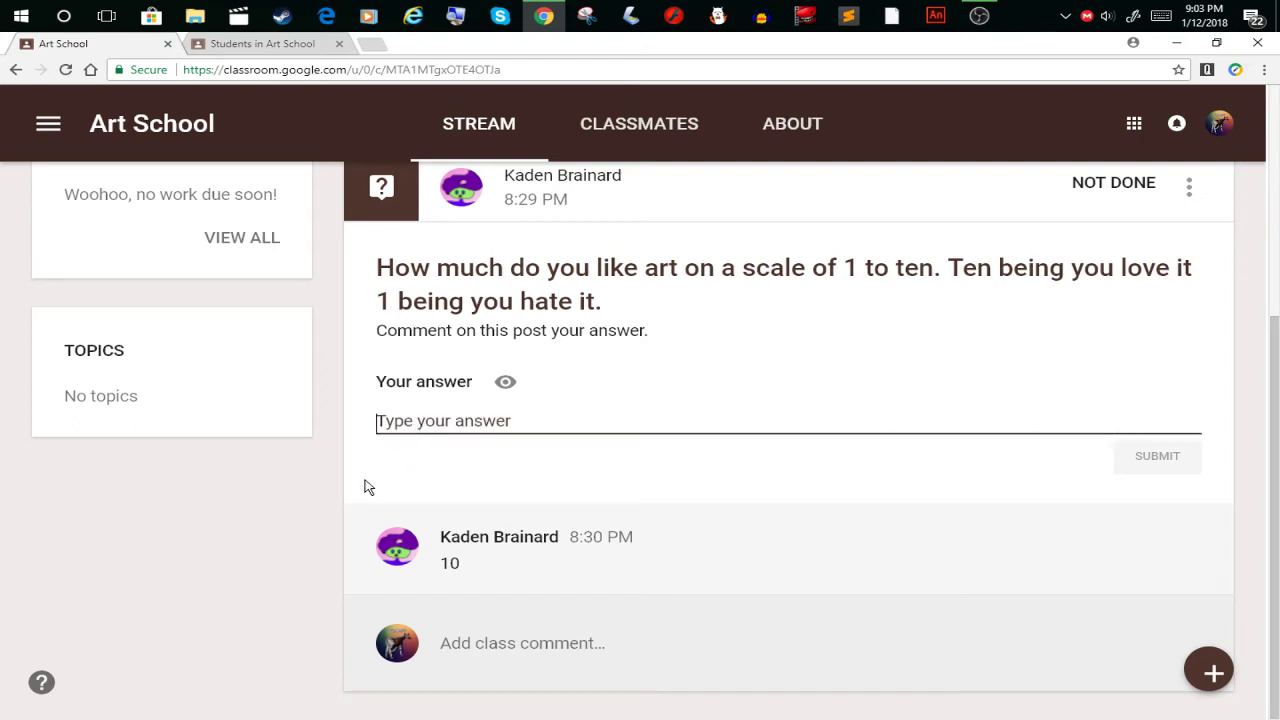
pyautogui.write('10')
pyautogui.click(1155, 468)
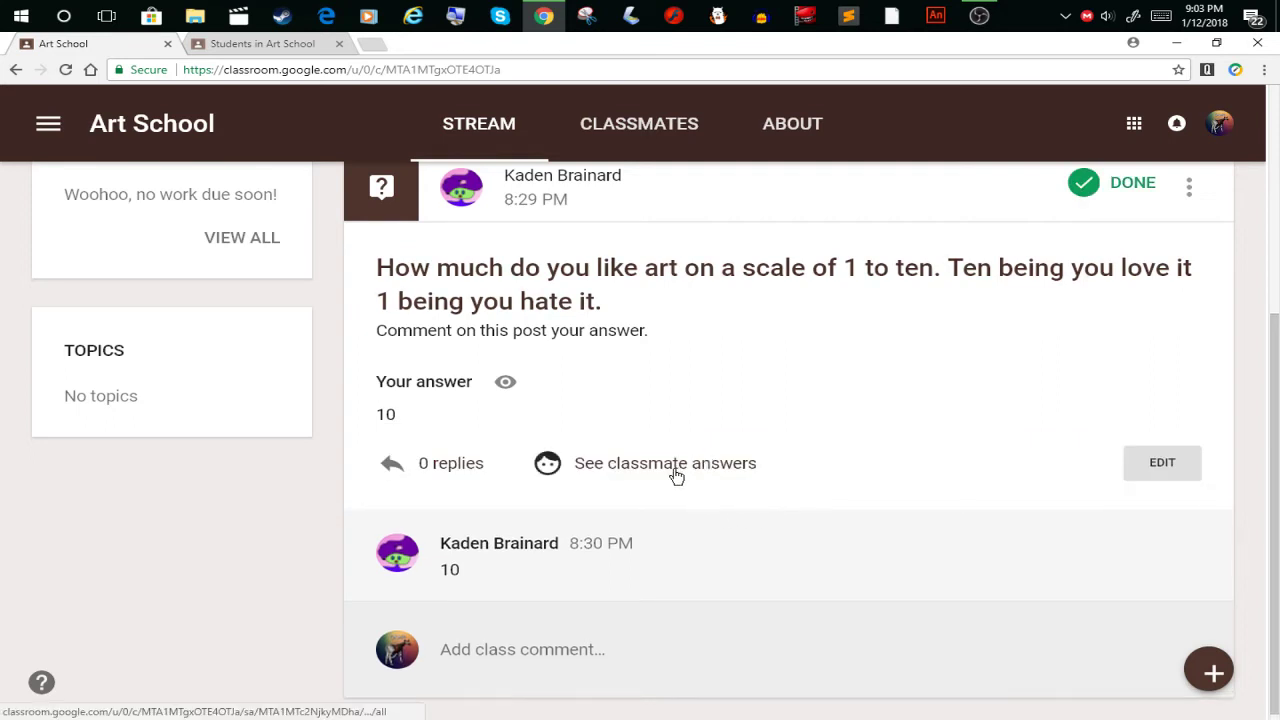
# - View the classmates' answers to the art question and return to the class stream to look over the post
pyautogui.click(565, 465)
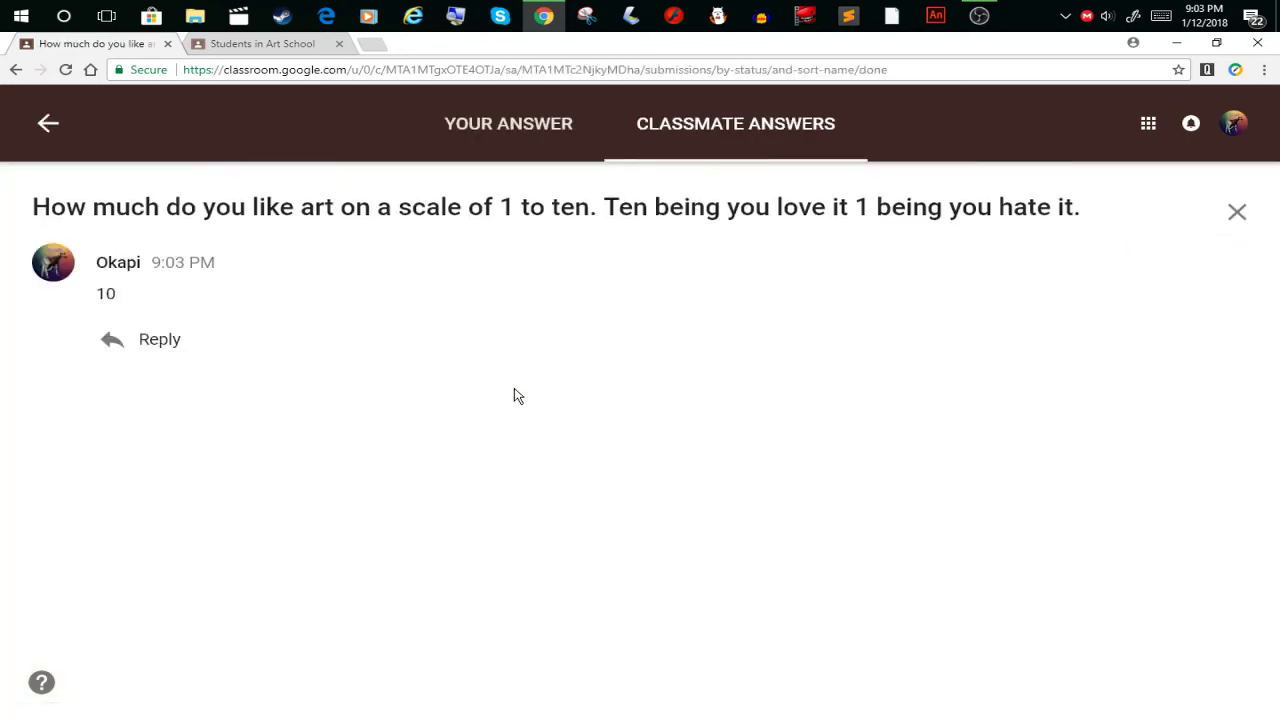
pyautogui.click(47, 121)
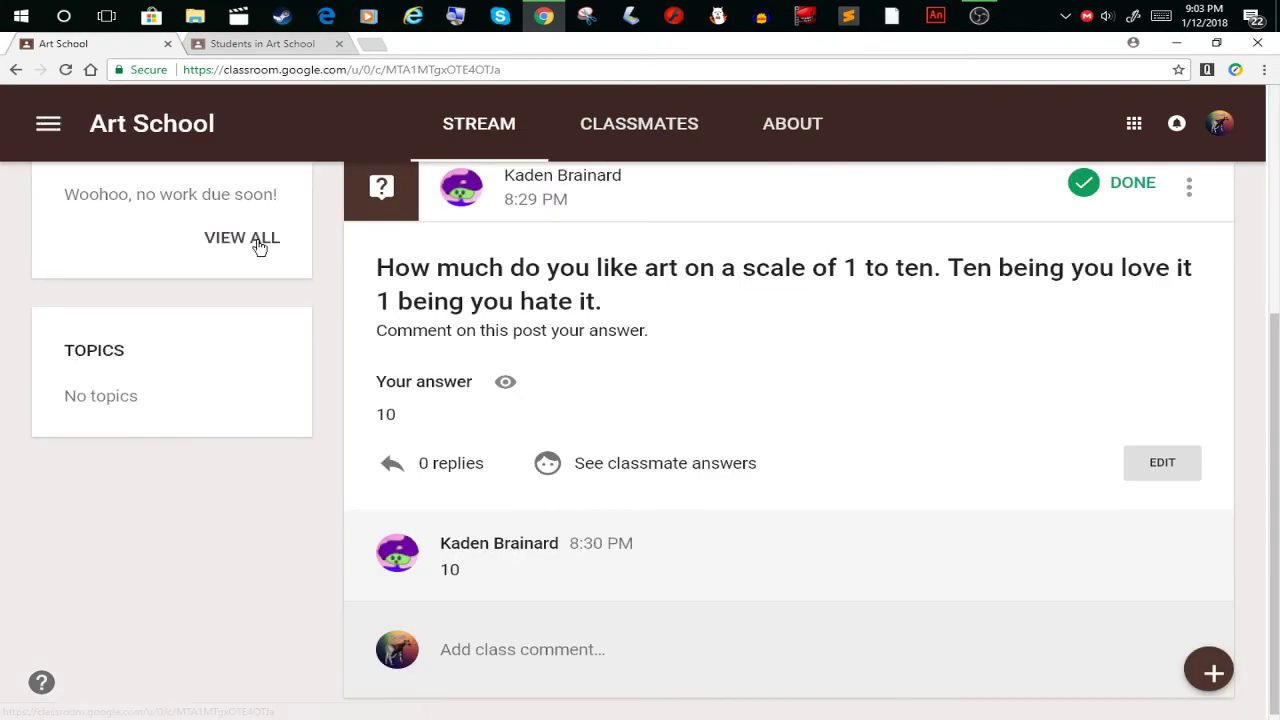
pyautogui.scroll(3, 540, 428)
pyautogui.scroll(-3, 557, 425)
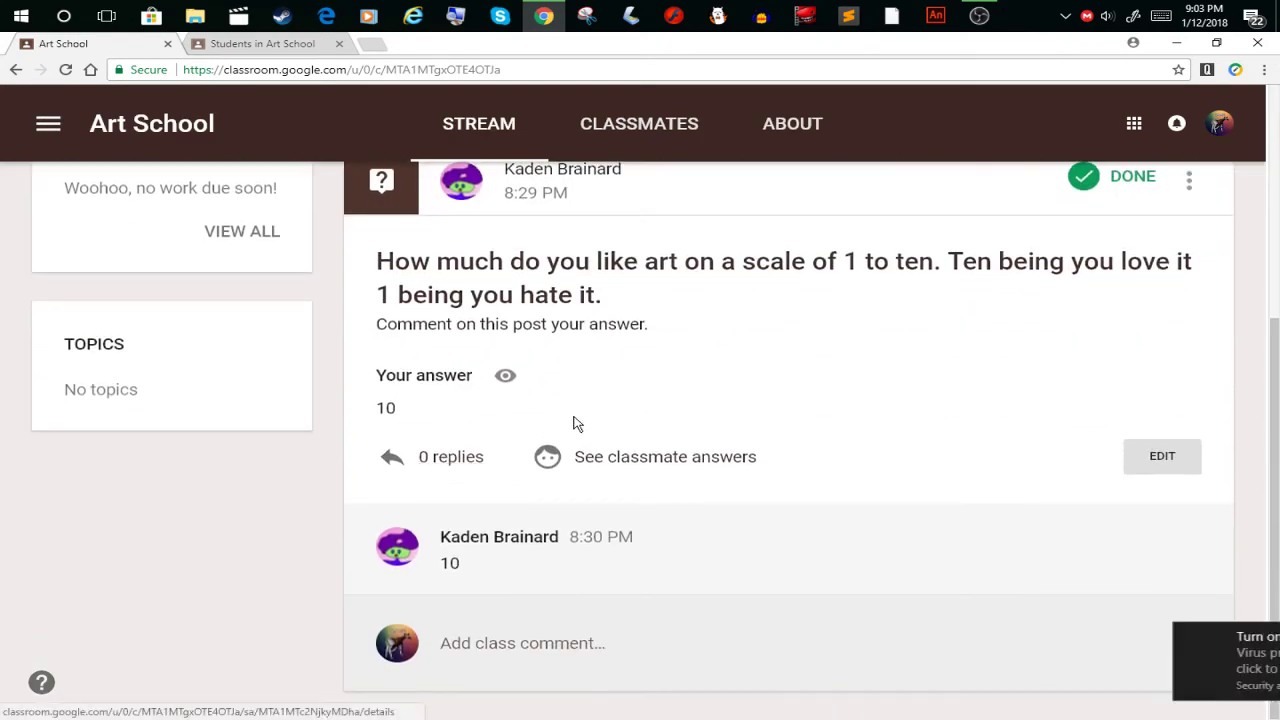
pyautogui.scroll(3, 600, 500)
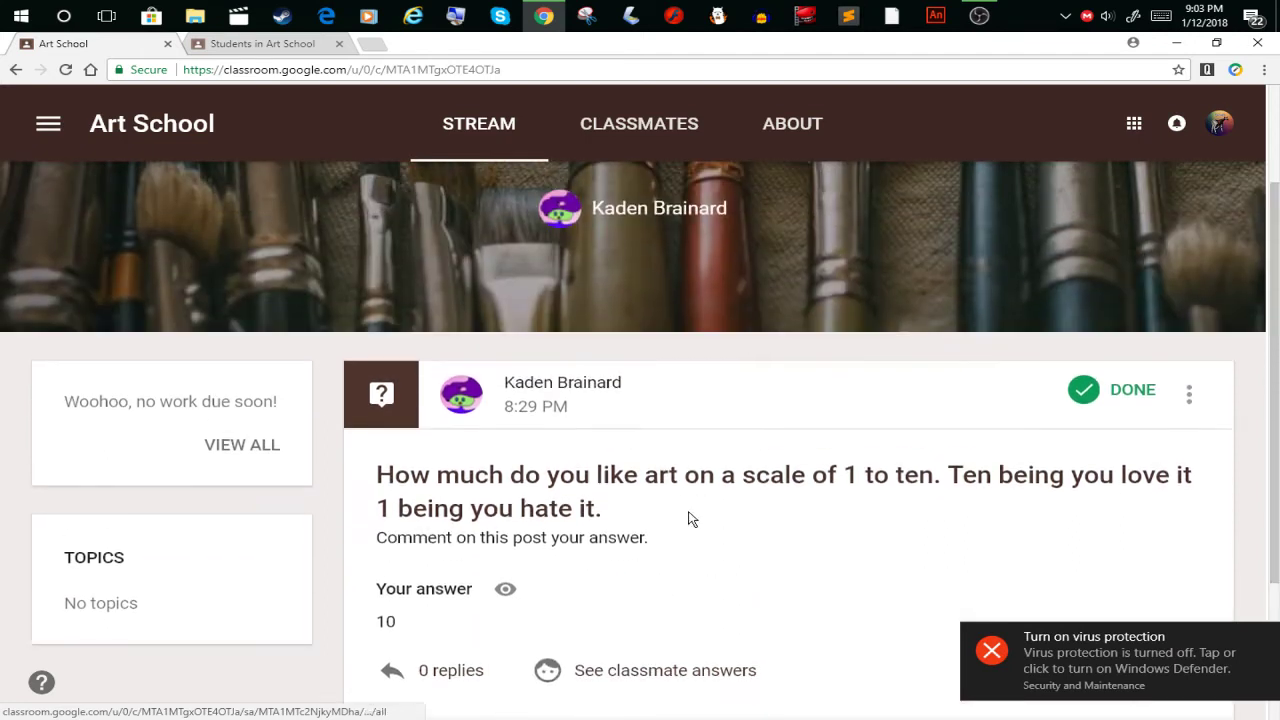
# - Dismiss the virus protection notification and open the class comment field under the art question
pyautogui.click(1265, 638)
pyautogui.scroll(-2, 740, 410)
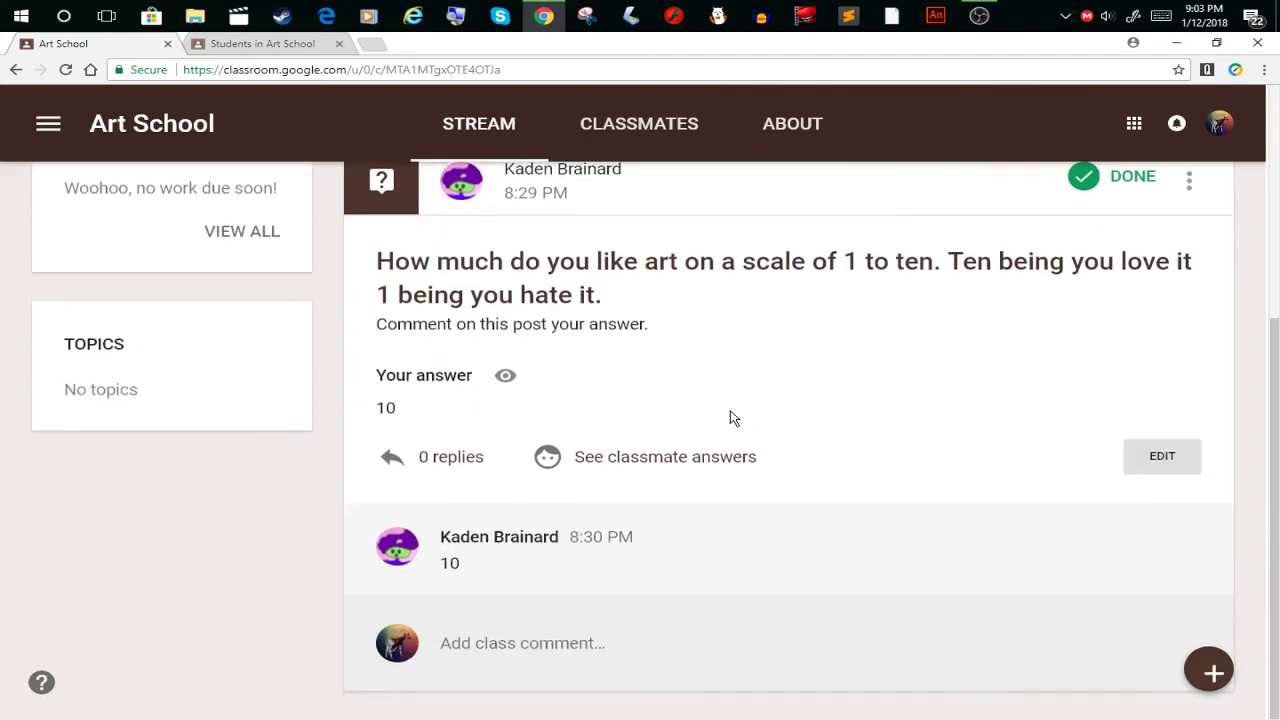
pyautogui.click(503, 648)
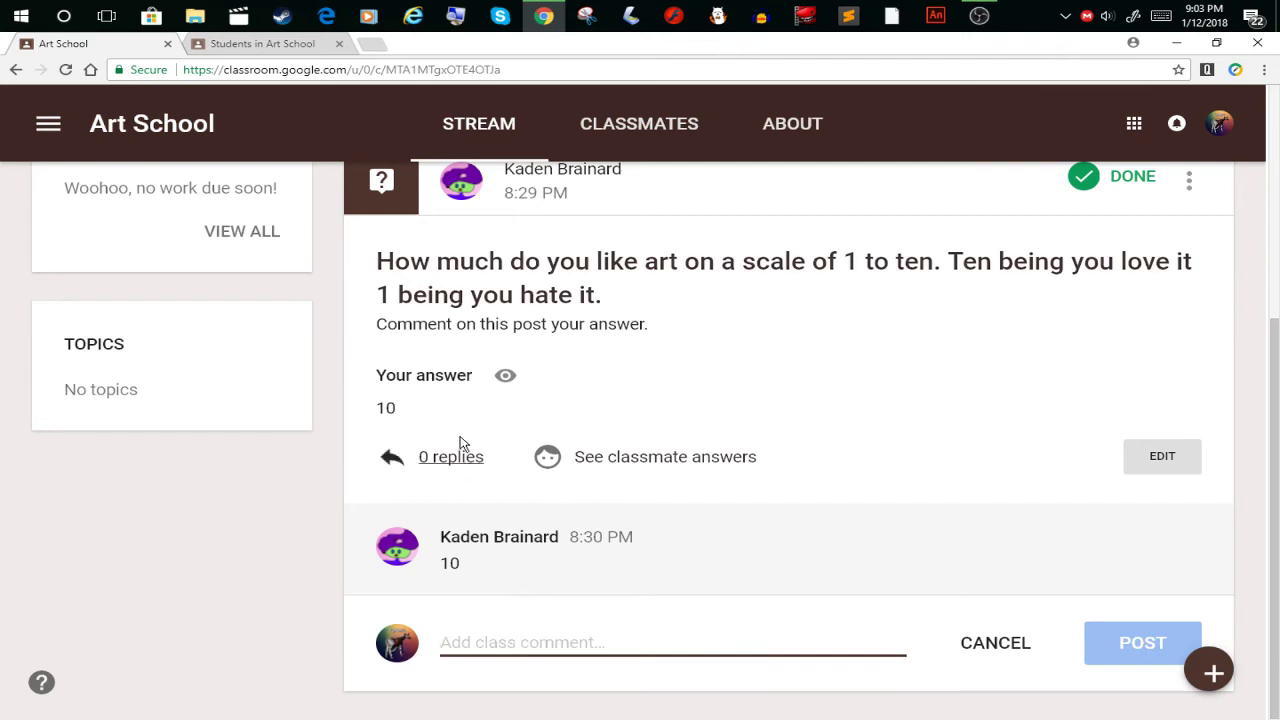
pyautogui.scroll(4, 163, 457)
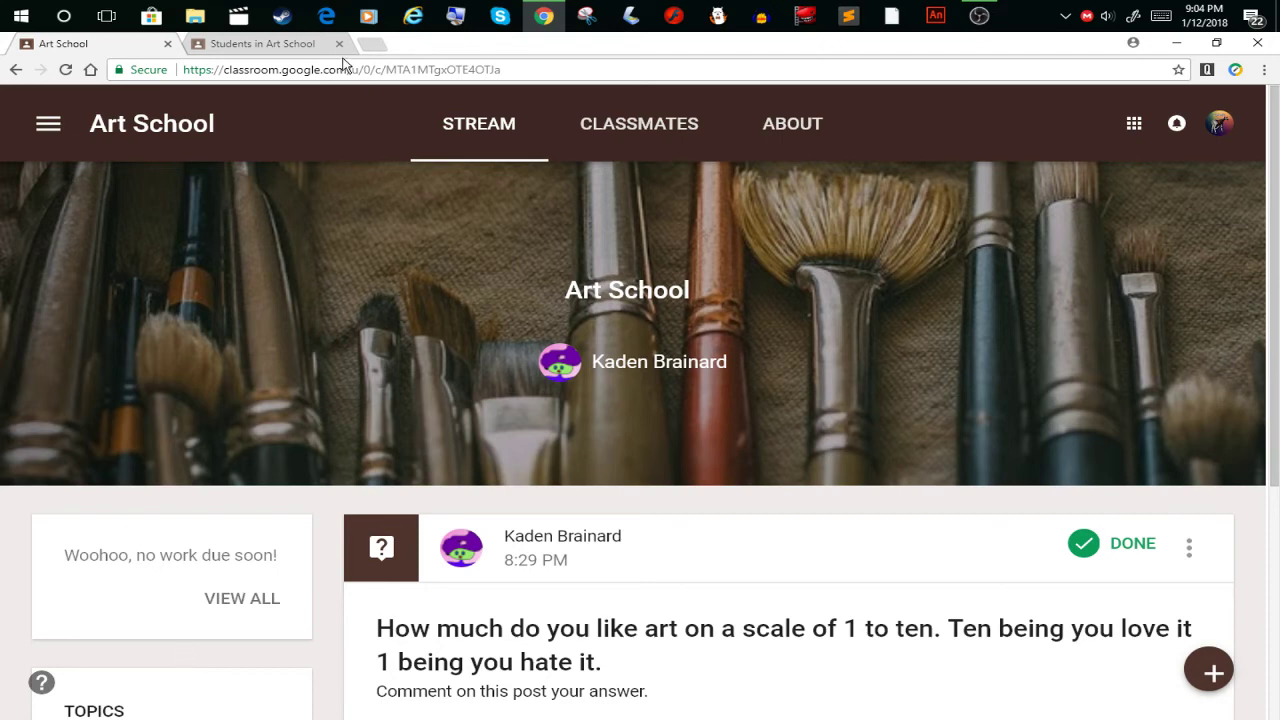
# - Look over the Art School class's about page, return to the stream and review the art question post
pyautogui.click(800, 140)
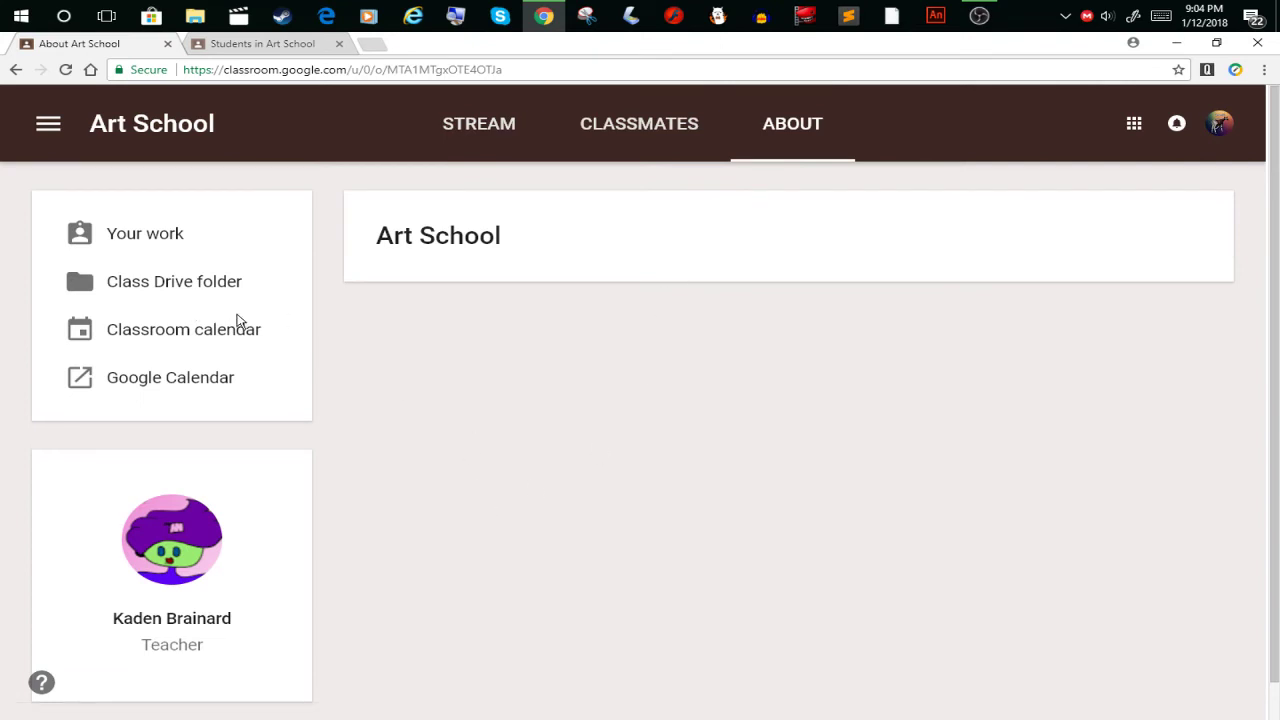
pyautogui.scroll(-1, 286, 491)
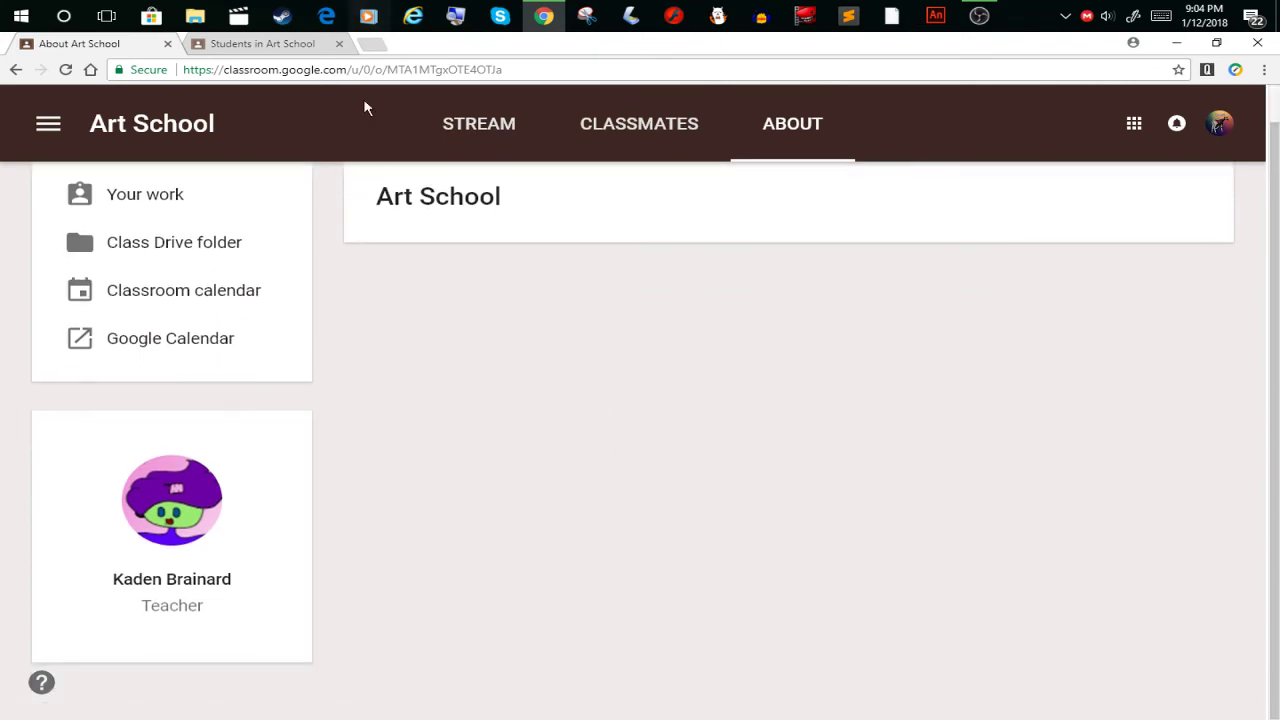
pyautogui.click(498, 124)
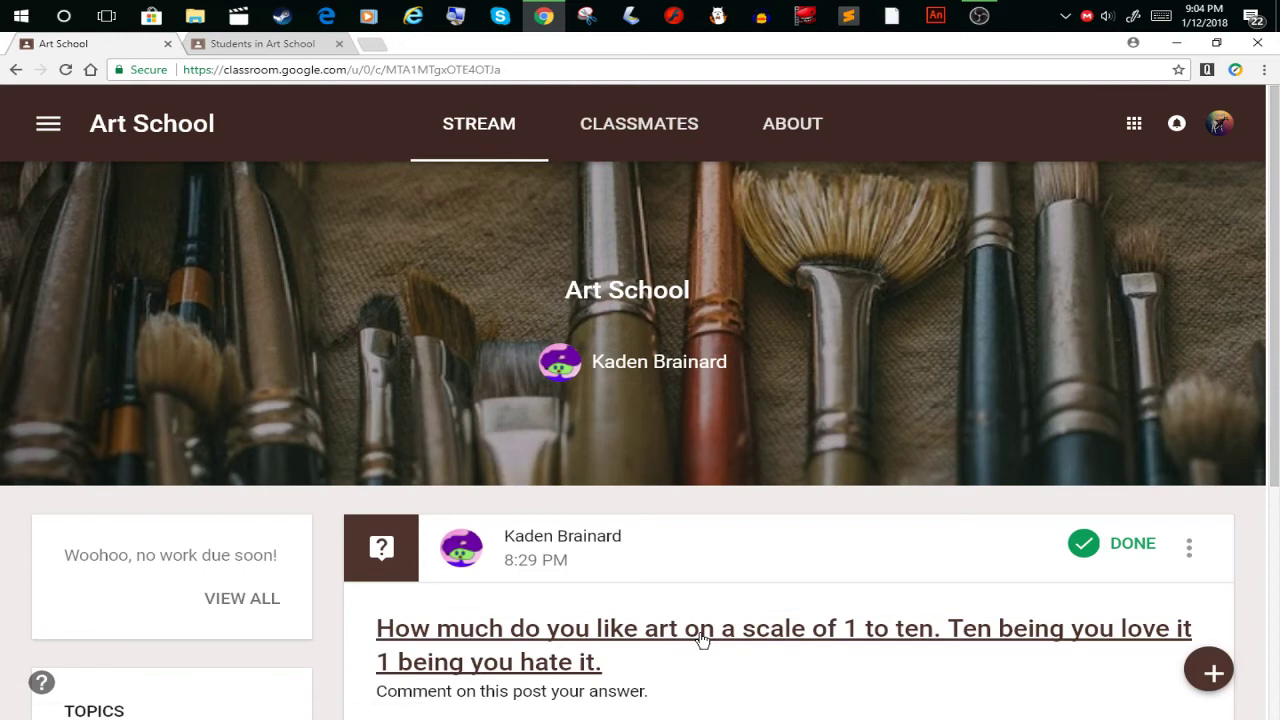
pyautogui.scroll(-1, 664, 516)
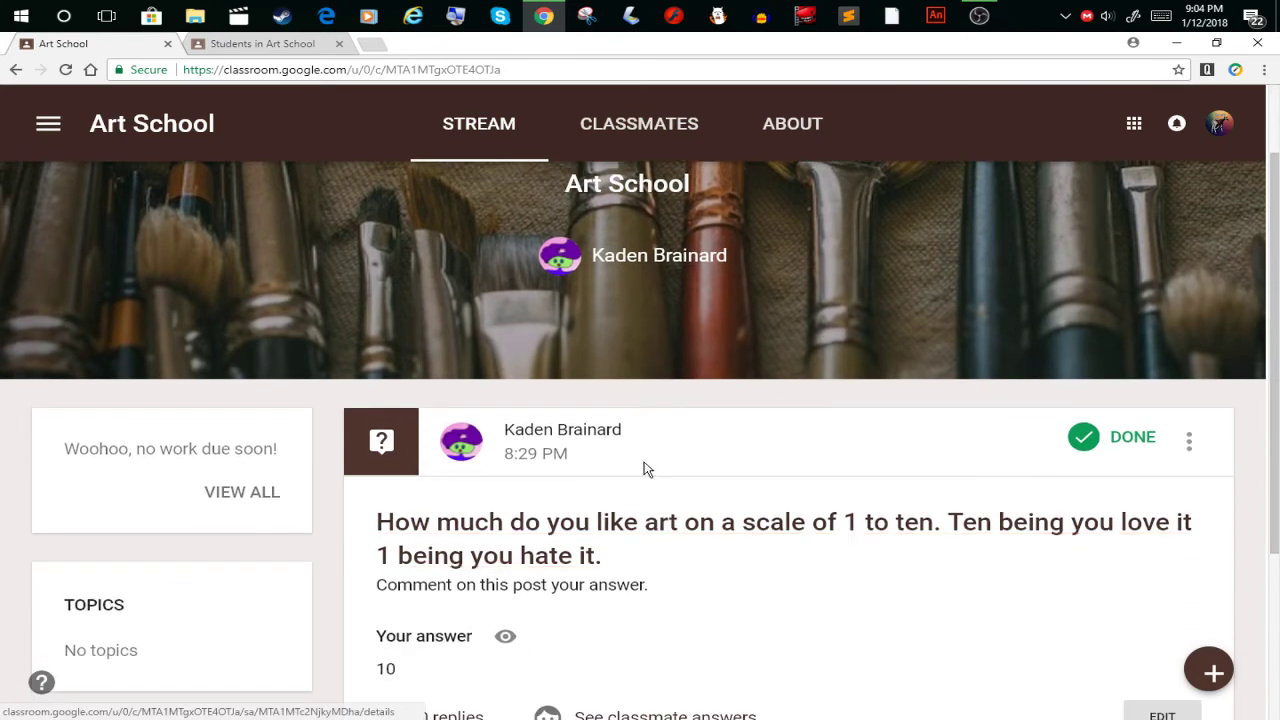
pyautogui.scroll(-2, 645, 462)
pyautogui.scroll(-1, 656, 400)
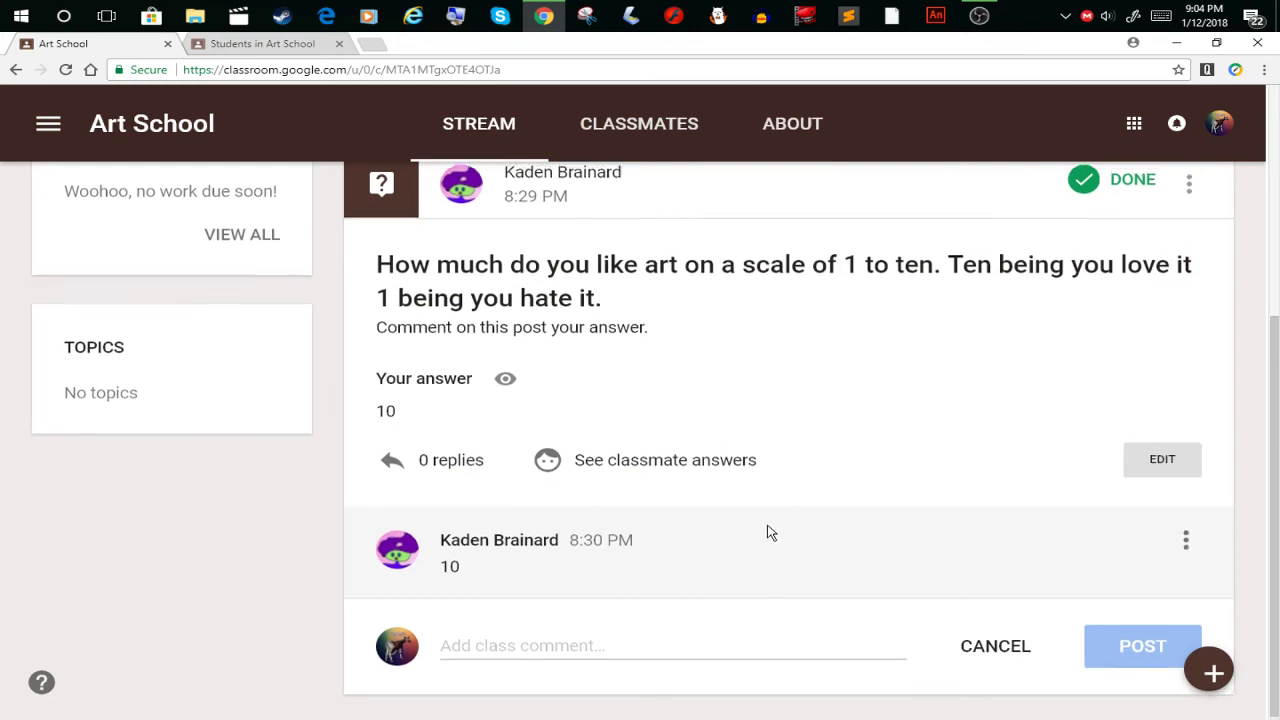
# - Start a new class post reading "I need some criticism on my new artwork!", correcting the misspelled "criticism"
pyautogui.scroll(2, 766, 531)
pyautogui.moveTo(1212, 680)
pyautogui.click(1209, 610)
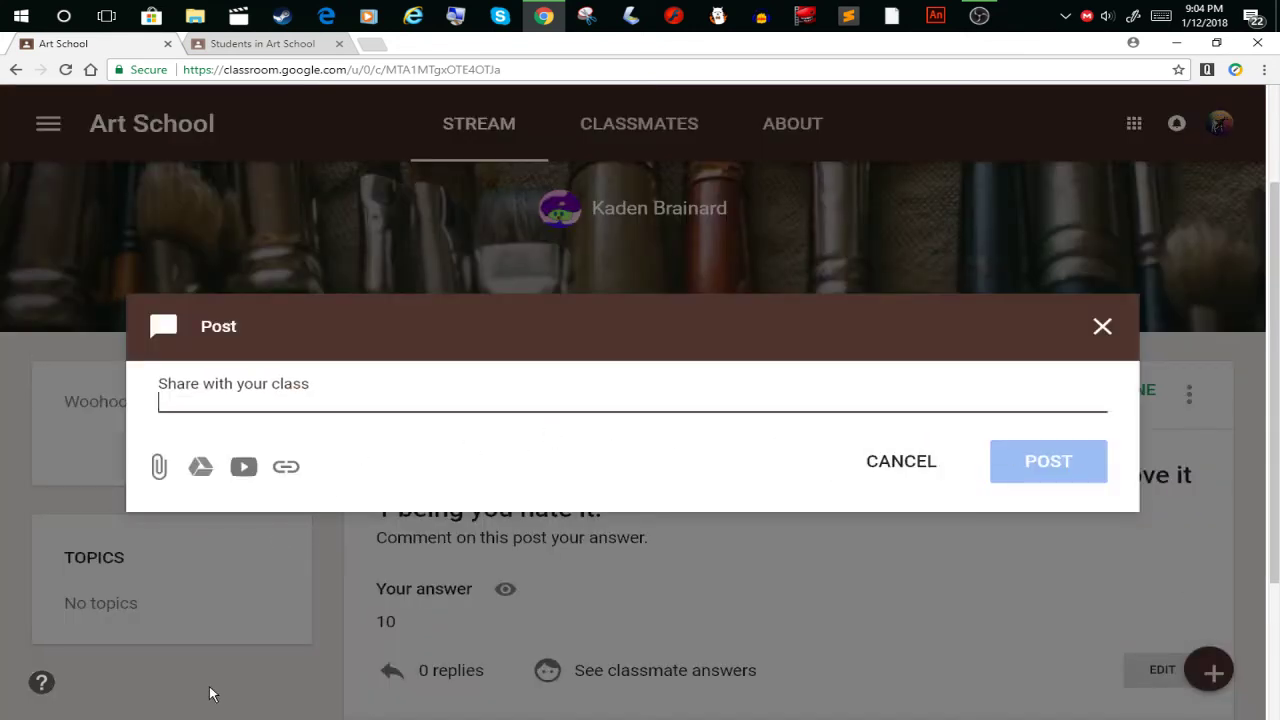
pyautogui.write('I need some cr')
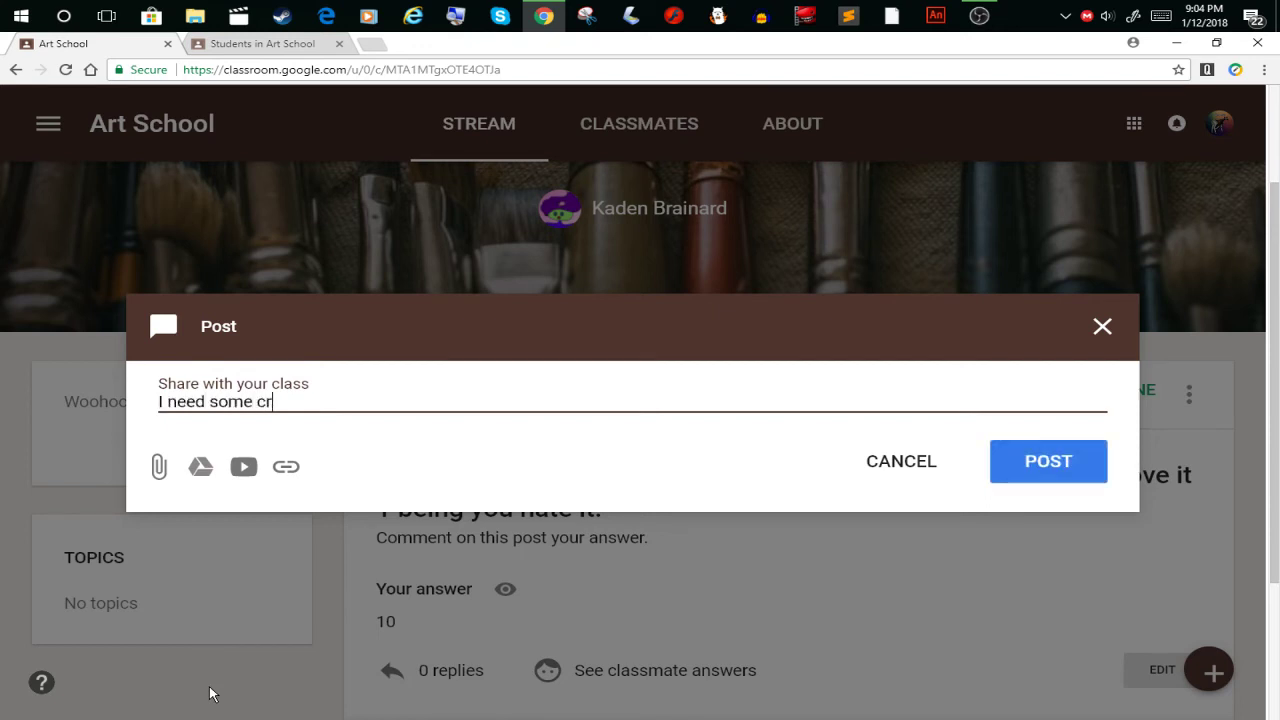
pyautogui.write('itiism')
pyautogui.press('BackSpace')
pyautogui.write('sm')
pyautogui.rightClick(276, 409)
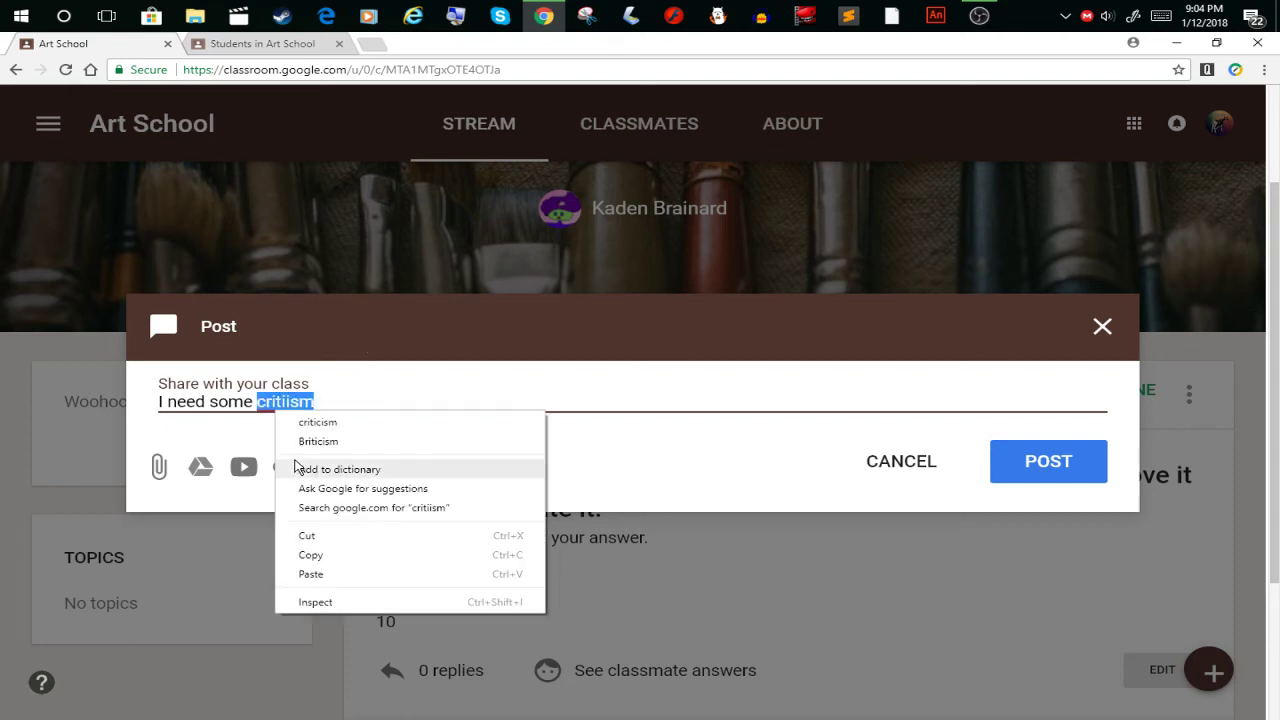
pyautogui.click(333, 418)
pyautogui.write('on')
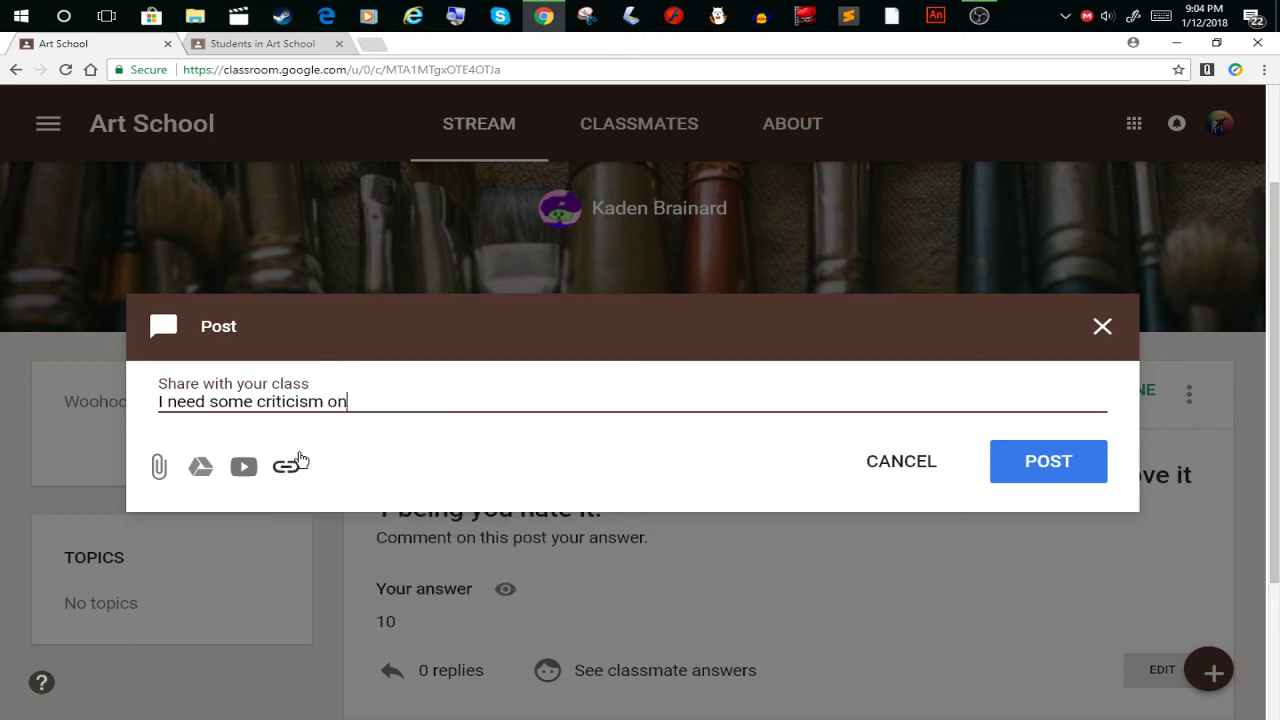
pyautogui.write(' my new artwork!')
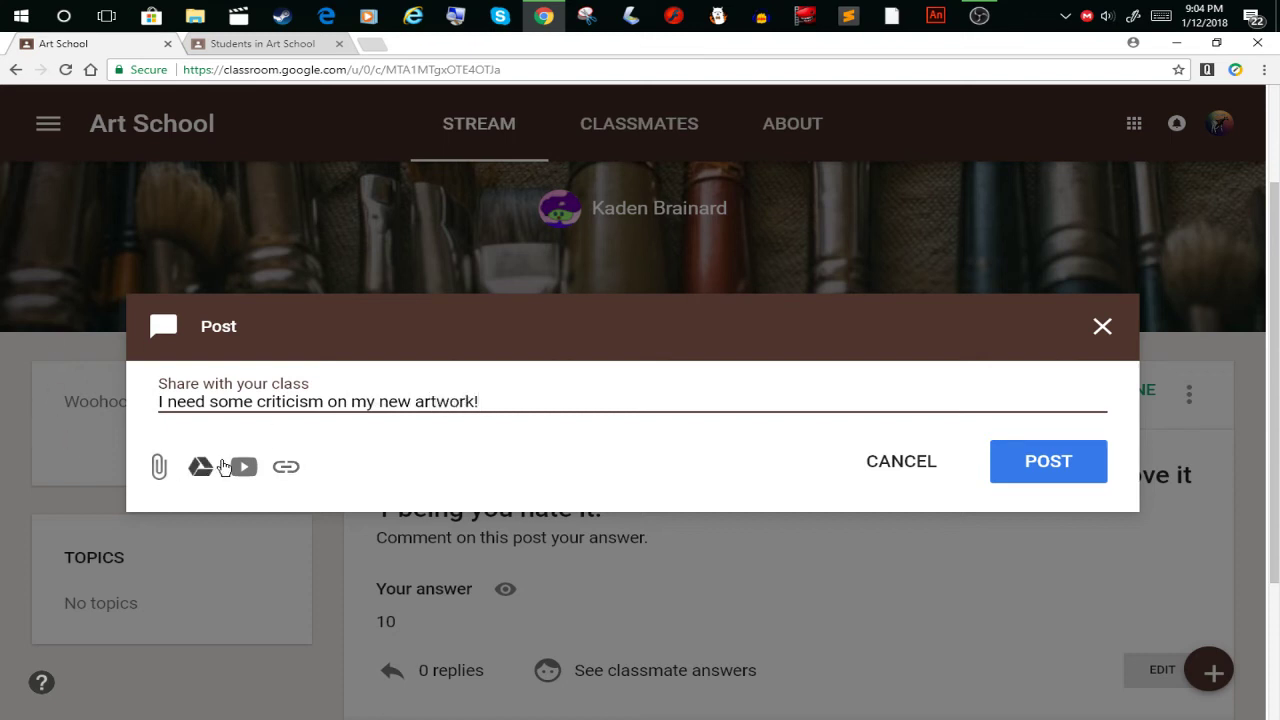
# - Attach IMG_0446.JPG from the desktop's Artwork folder to the post and publish it to the class
pyautogui.click(286, 467)
pyautogui.click(610, 470)
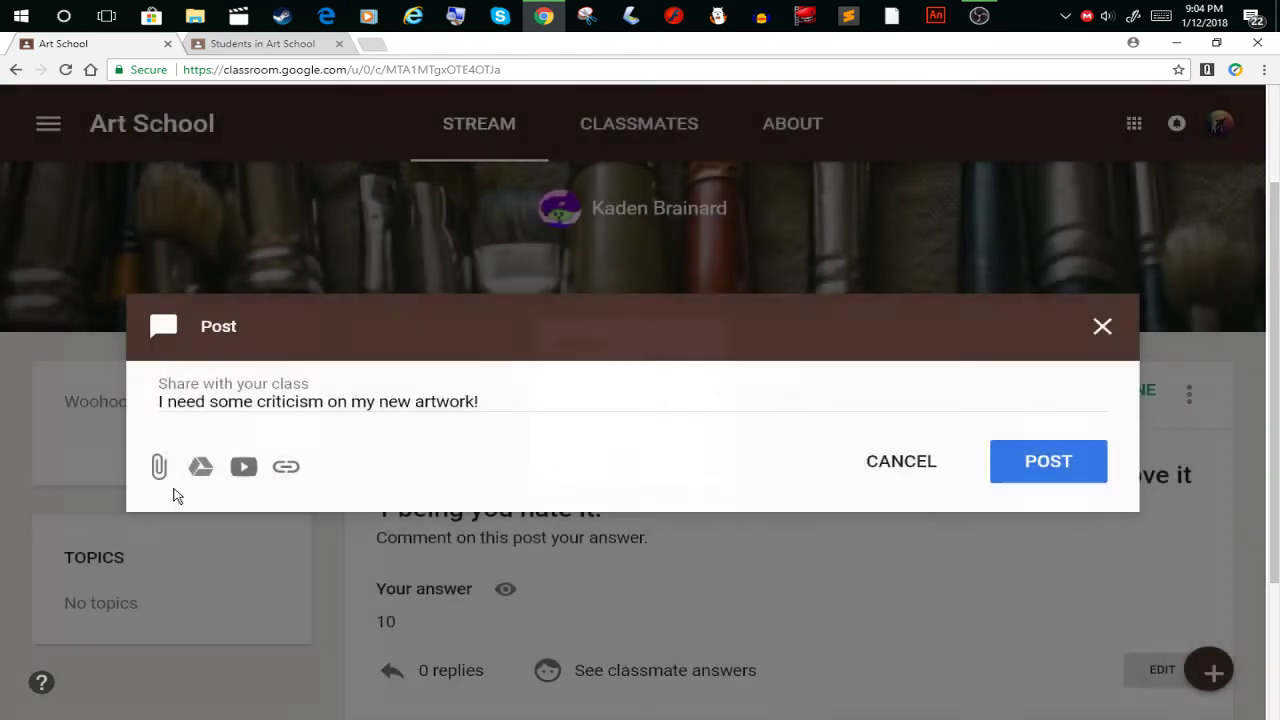
pyautogui.click(161, 467)
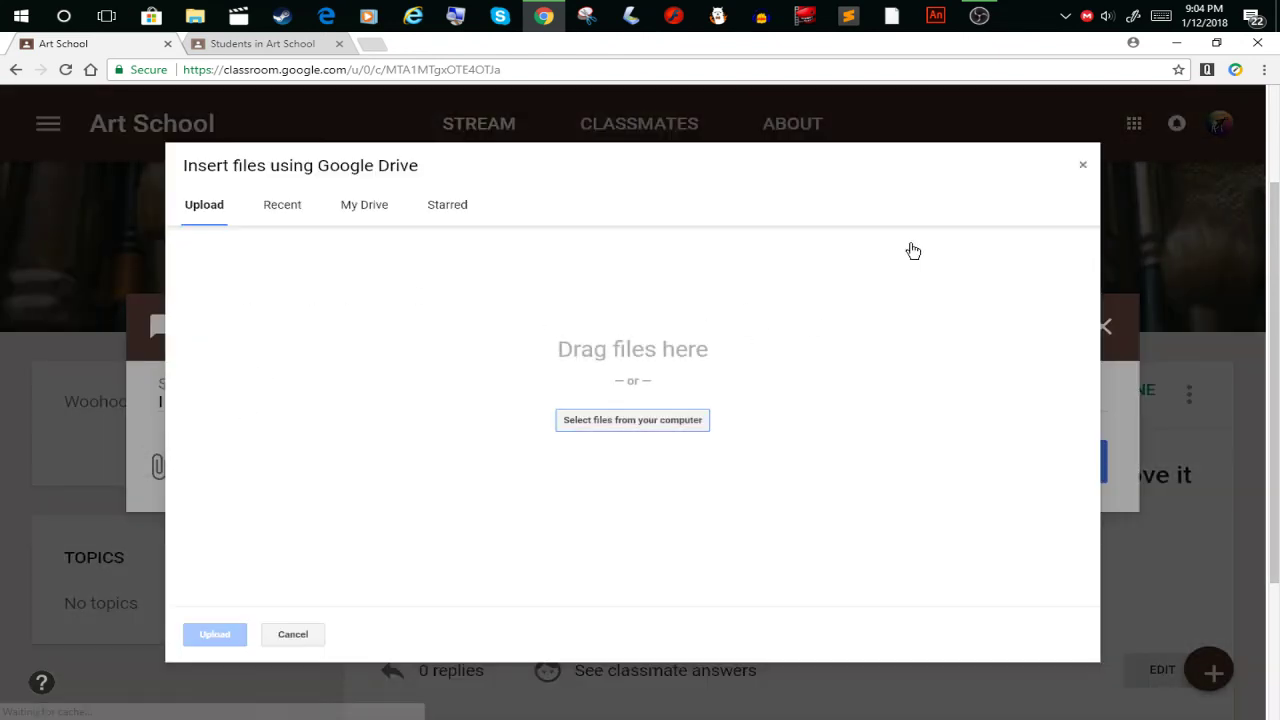
pyautogui.click(632, 420)
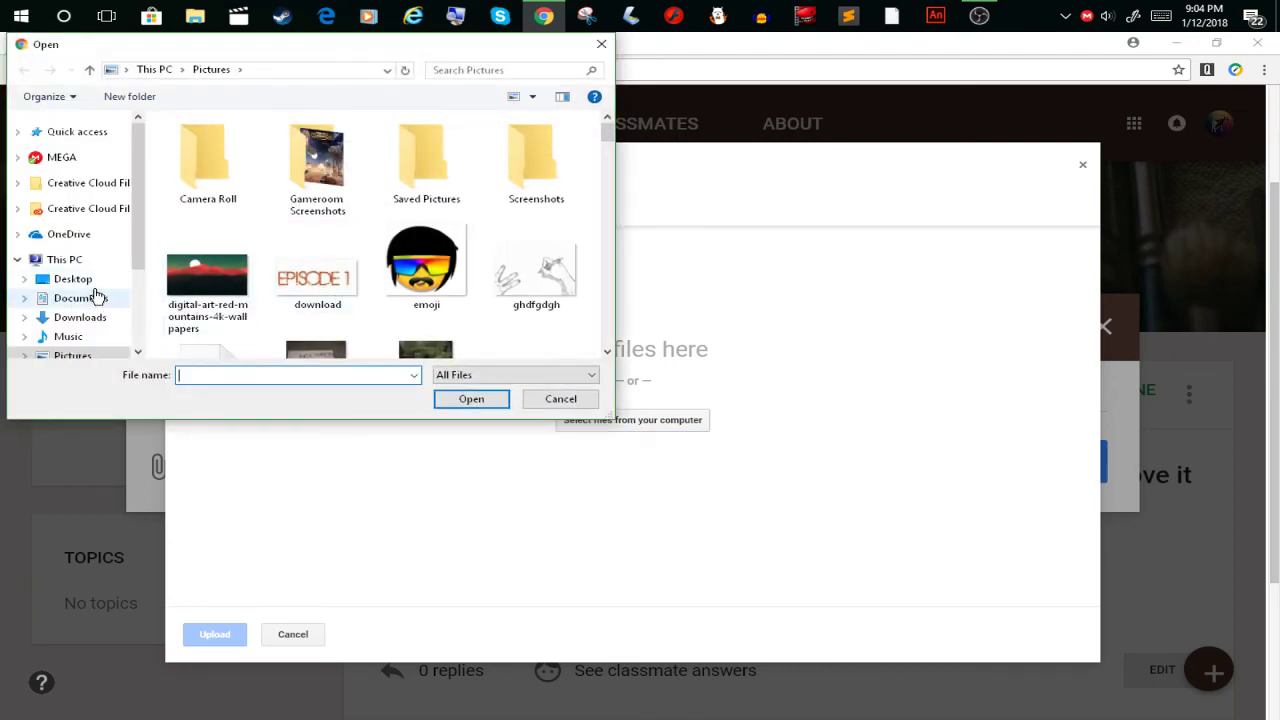
pyautogui.click(73, 279)
pyautogui.doubleClick(315, 160)
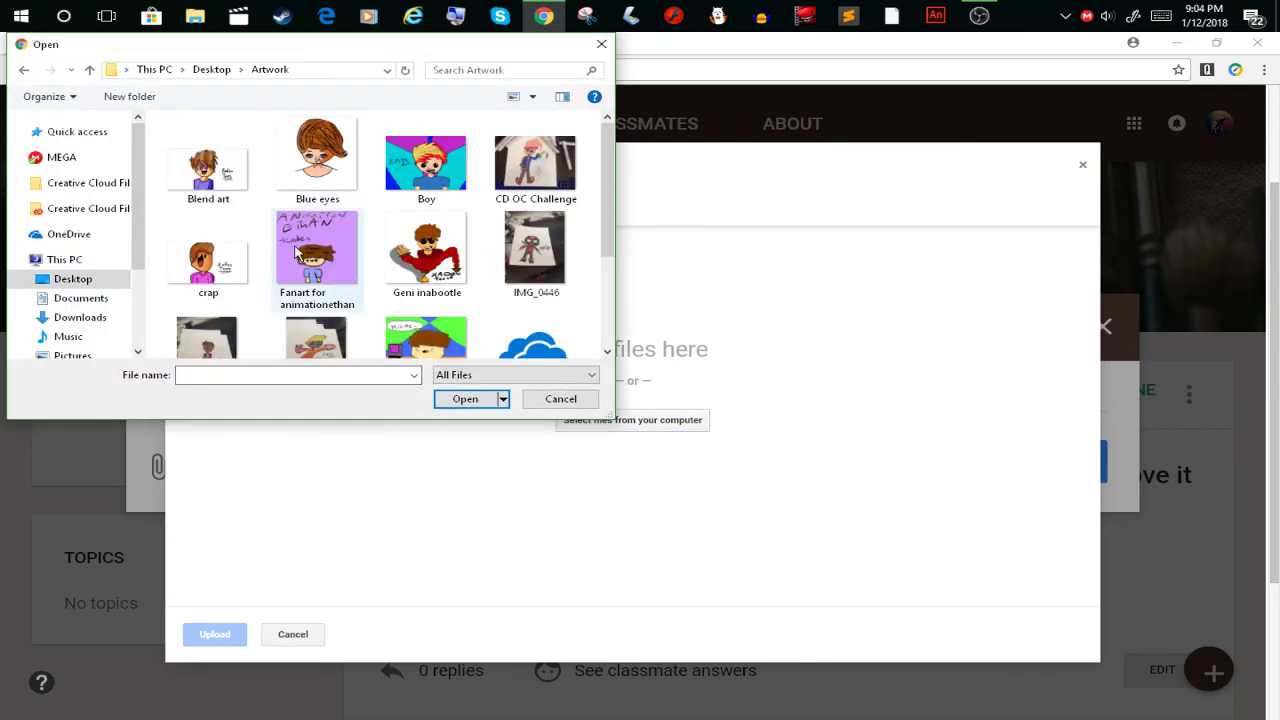
pyautogui.scroll(-3, 352, 267)
pyautogui.scroll(3, 360, 200)
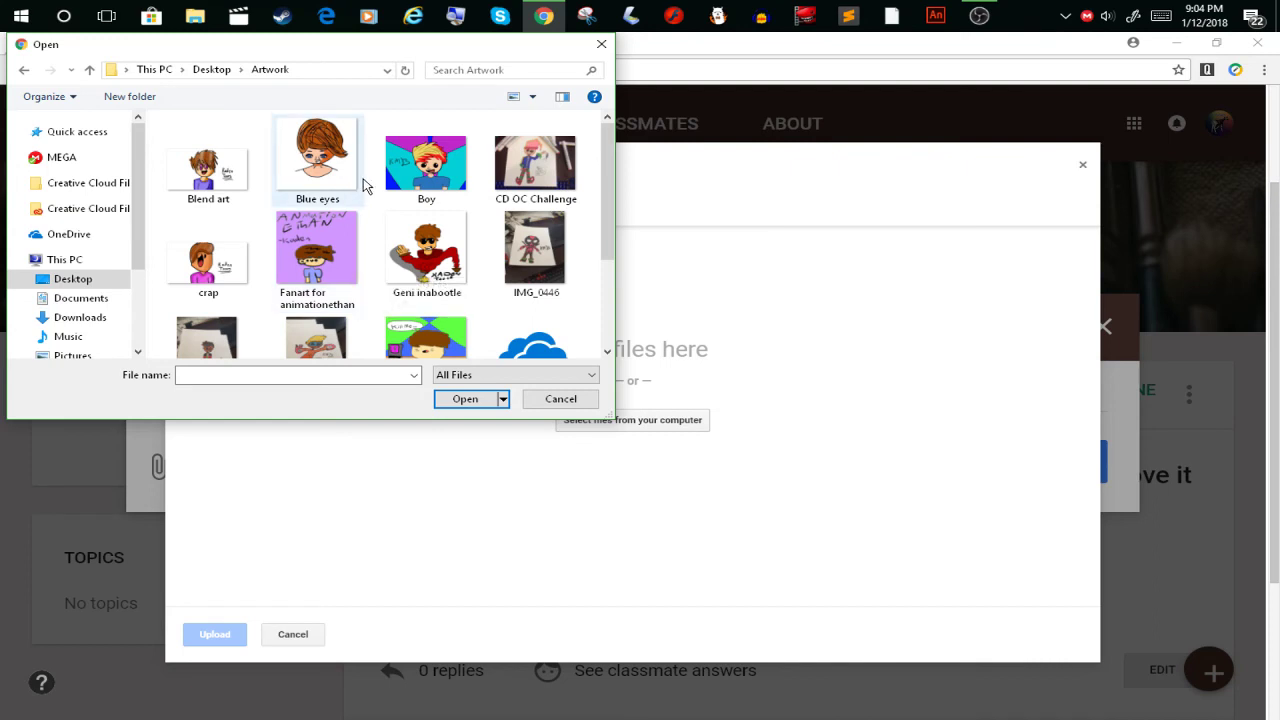
pyautogui.scroll(-2, 363, 186)
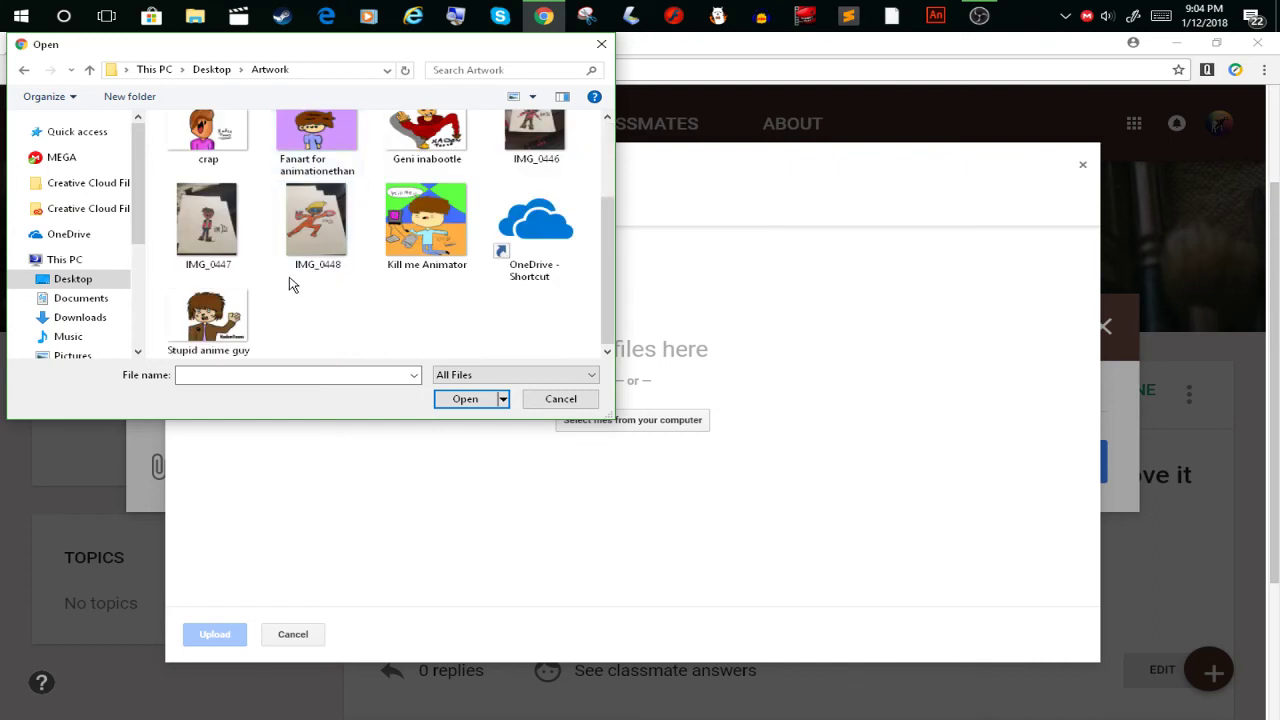
pyautogui.scroll(2, 445, 215)
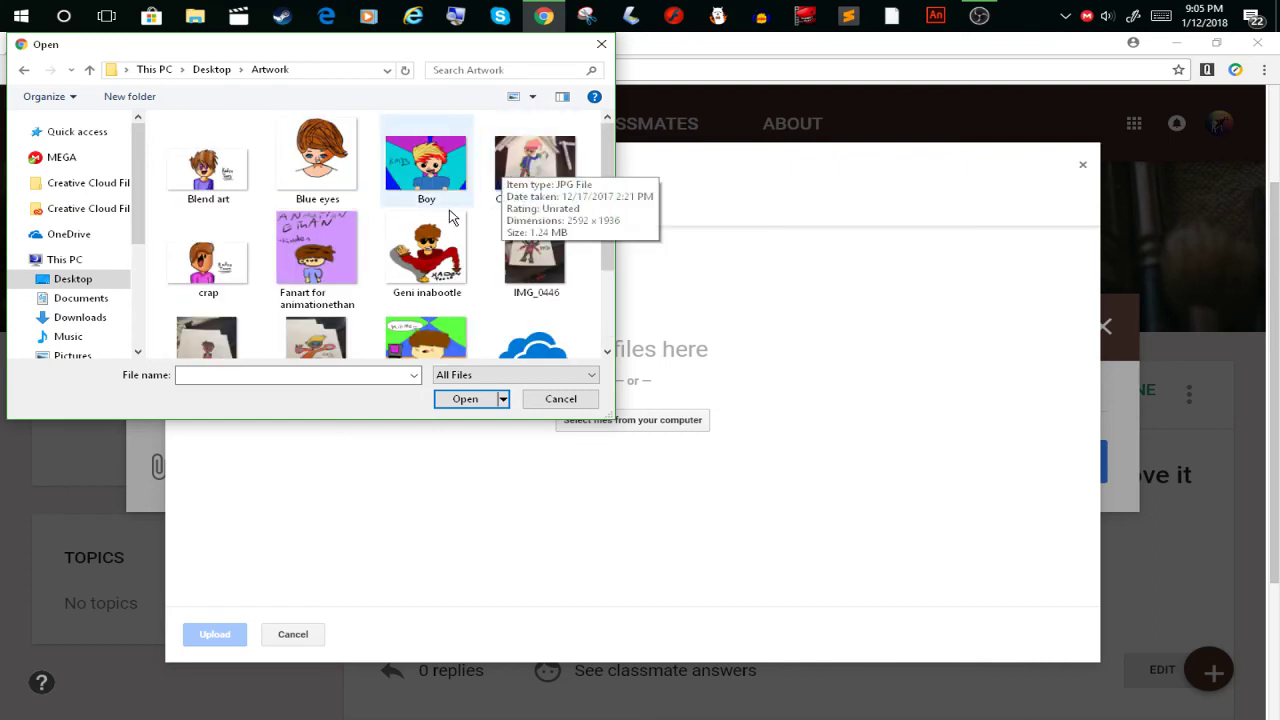
pyautogui.press('Escape')
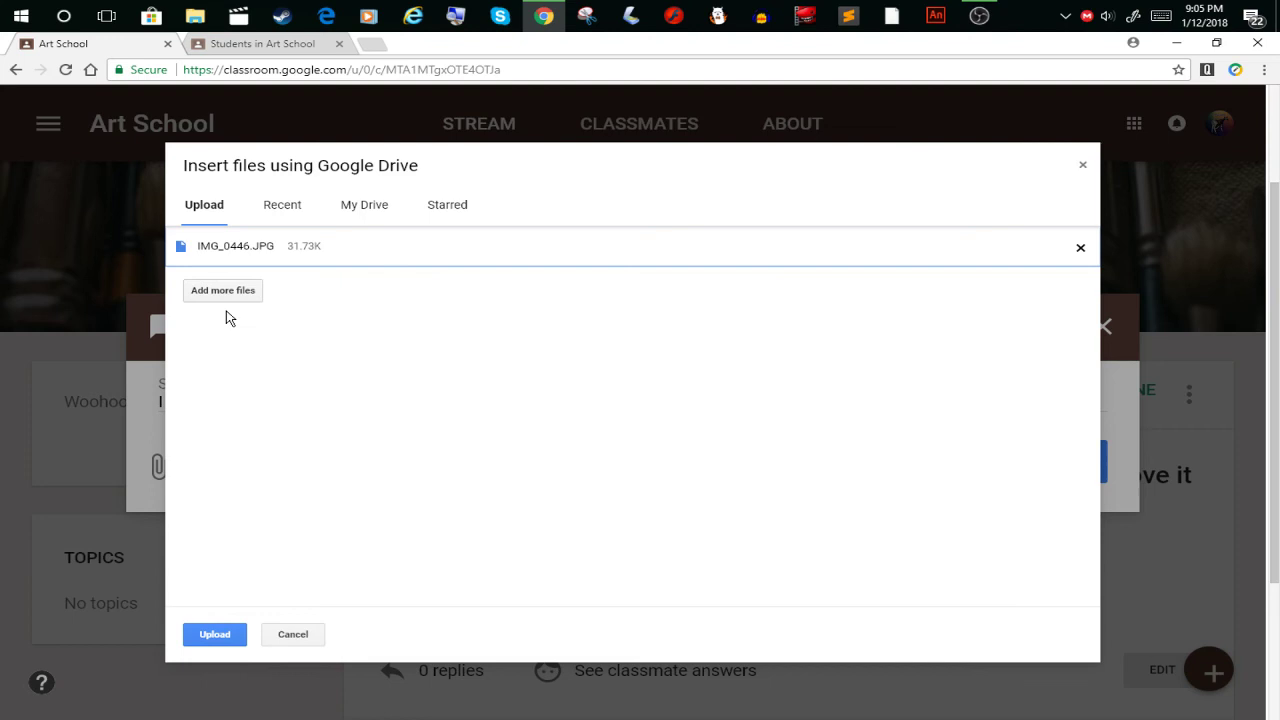
pyautogui.click(233, 646)
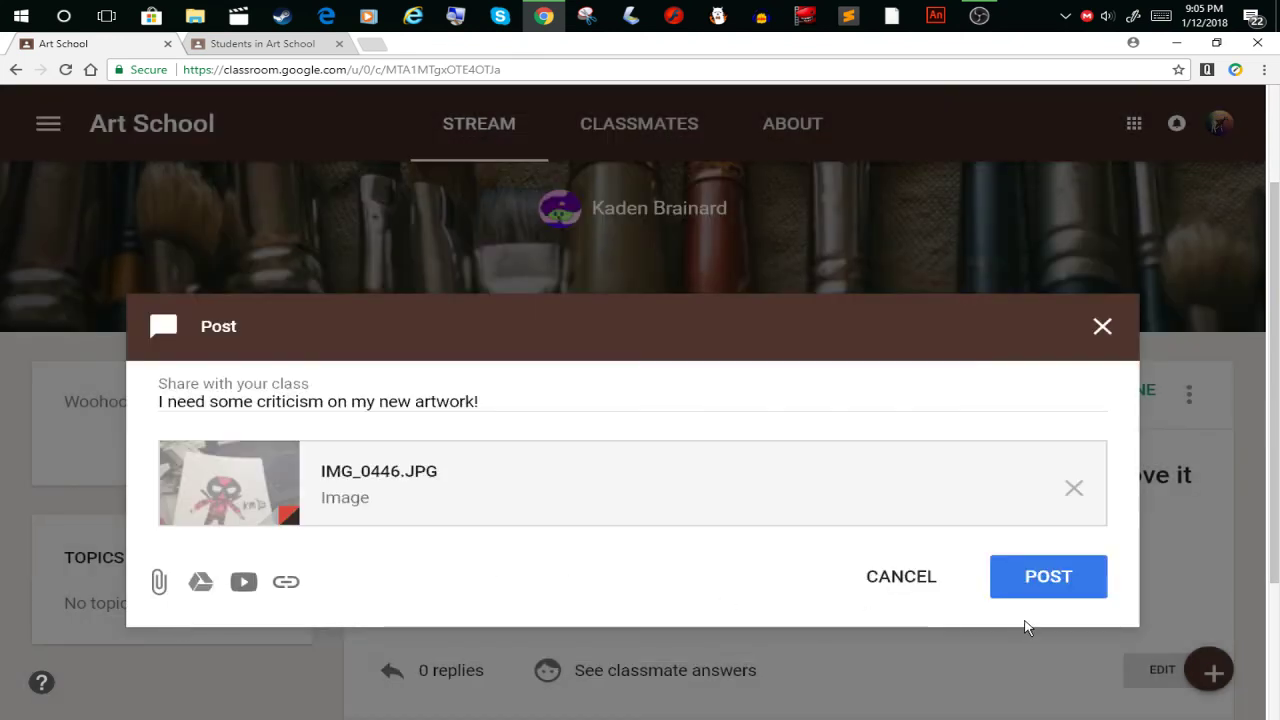
pyautogui.click(1030, 590)
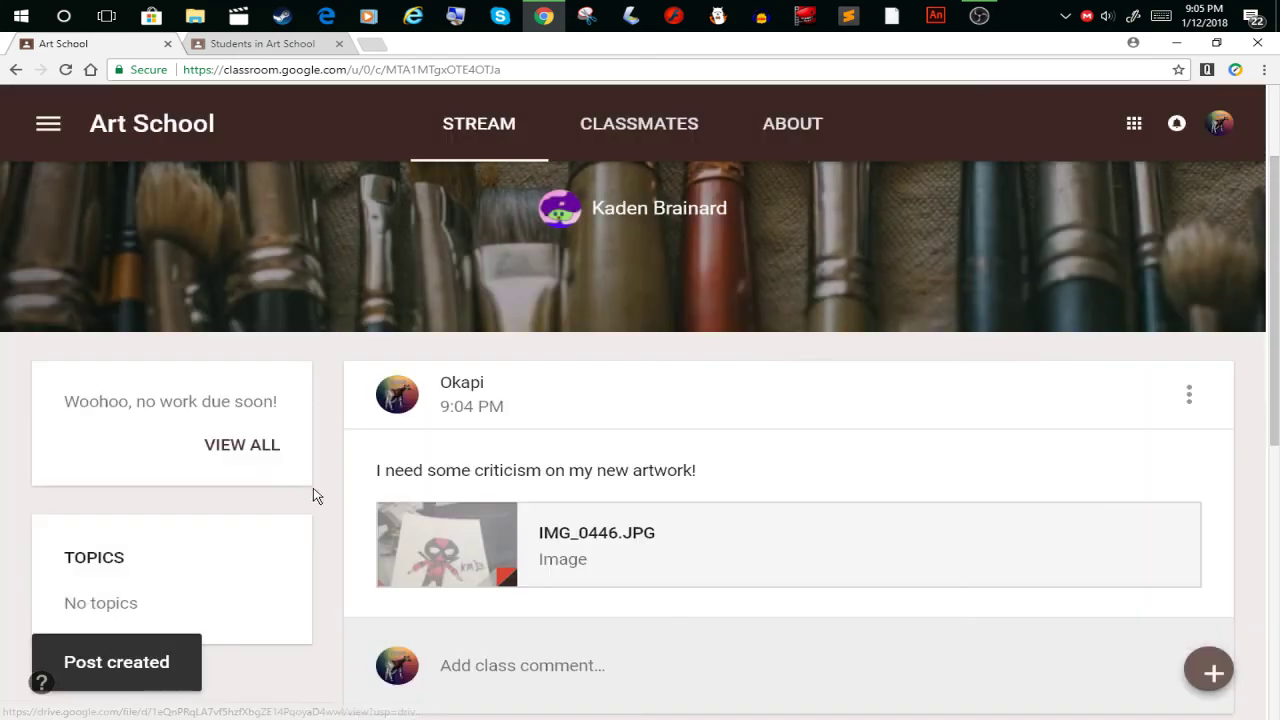
# - Look over the new artwork post, previewing its attached image and opening and cancelling its class comment field
pyautogui.scroll(-3, 540, 495)
pyautogui.click(723, 438)
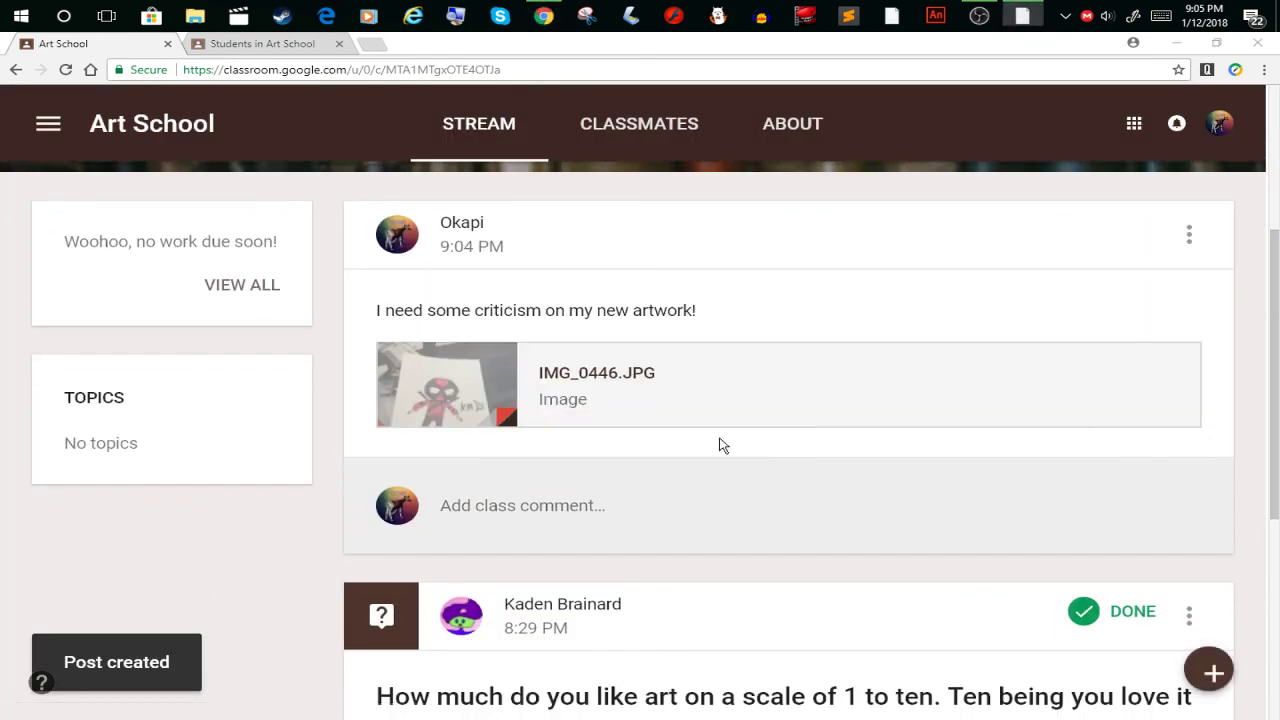
pyautogui.click(624, 382)
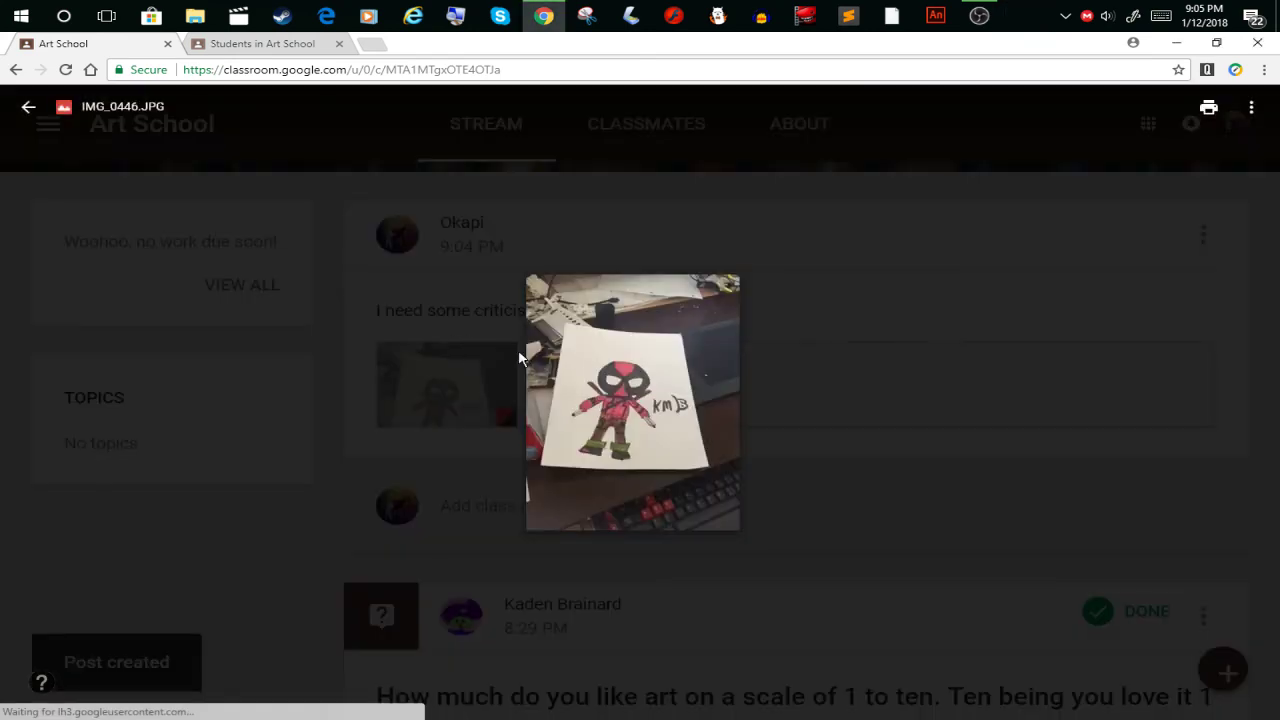
pyautogui.click(349, 226)
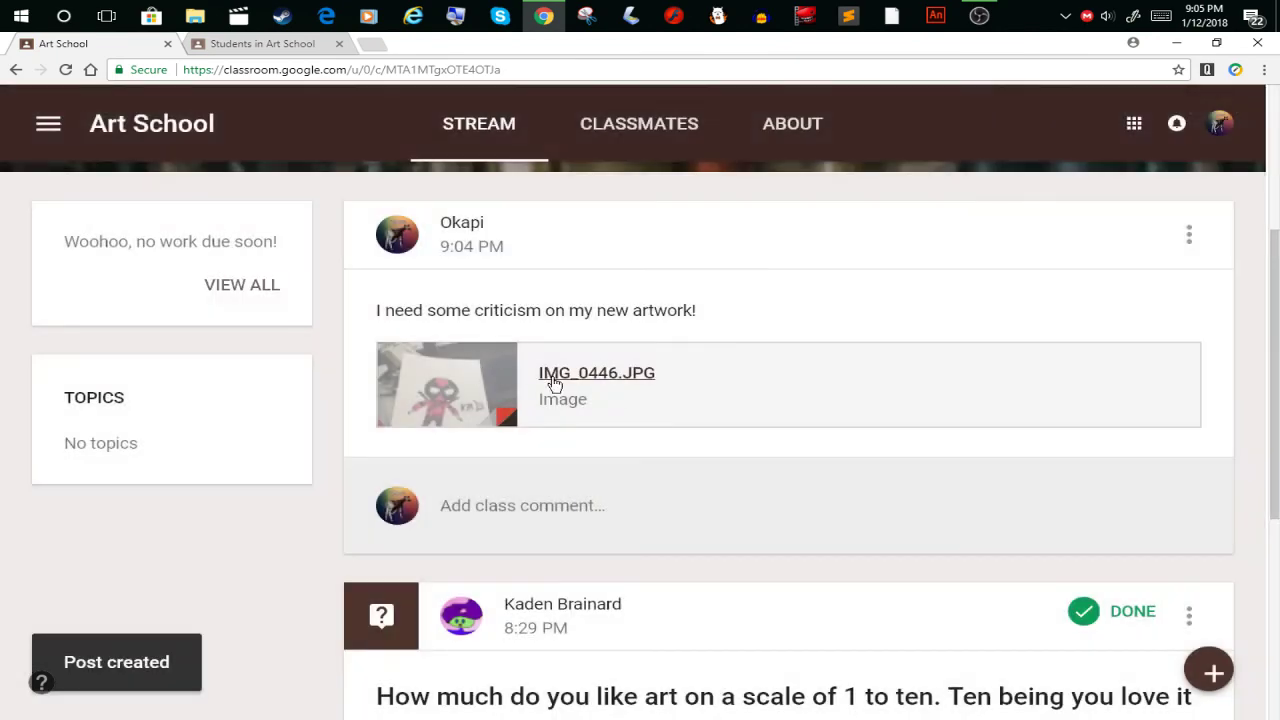
pyautogui.scroll(-1, 523, 449)
pyautogui.click(523, 449)
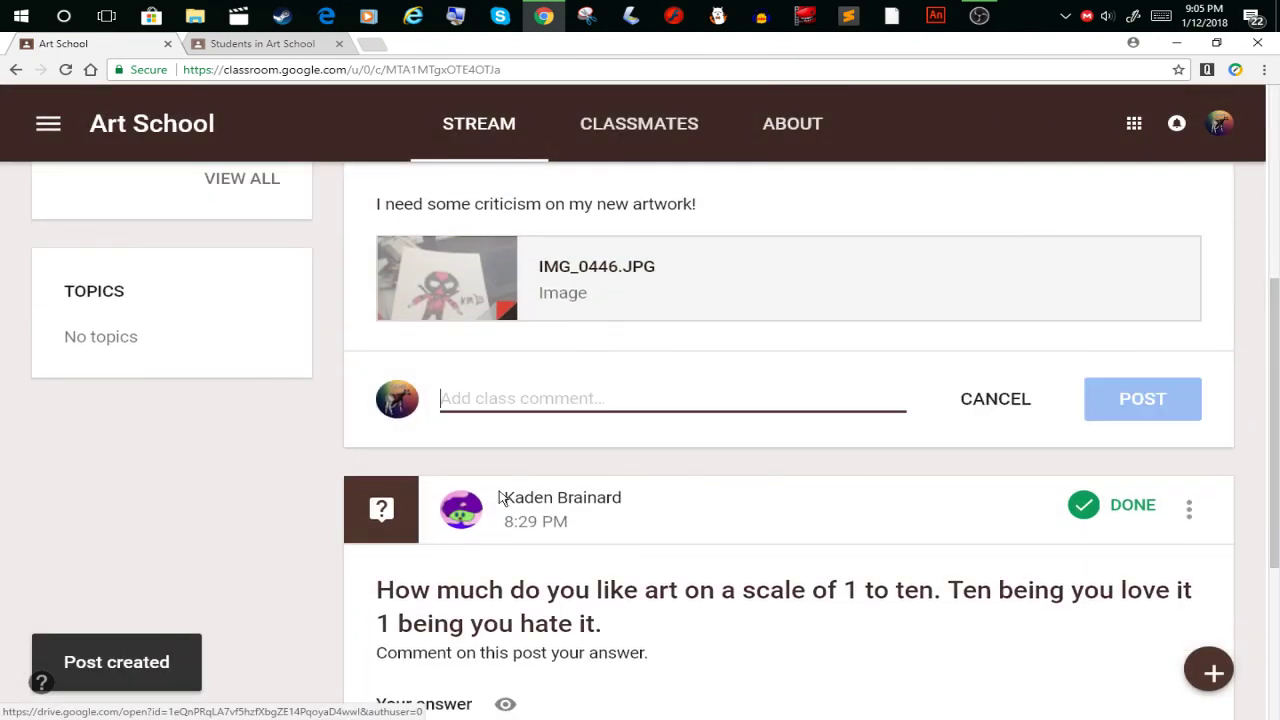
pyautogui.click(993, 402)
pyautogui.scroll(4, 723, 529)
pyautogui.scroll(-4, 586, 500)
pyautogui.scroll(2, 786, 249)
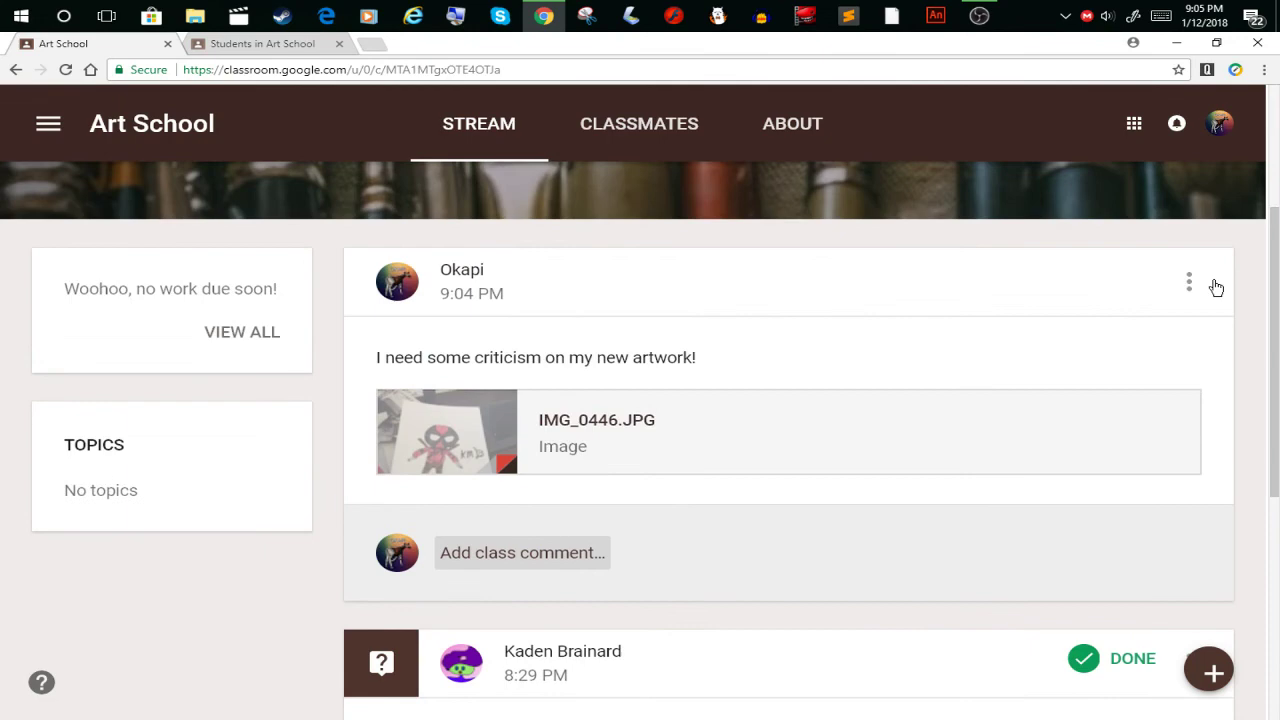
# - Delete the artwork criticism post from the class stream and return to the art question post
pyautogui.click(1189, 285)
pyautogui.click(1132, 332)
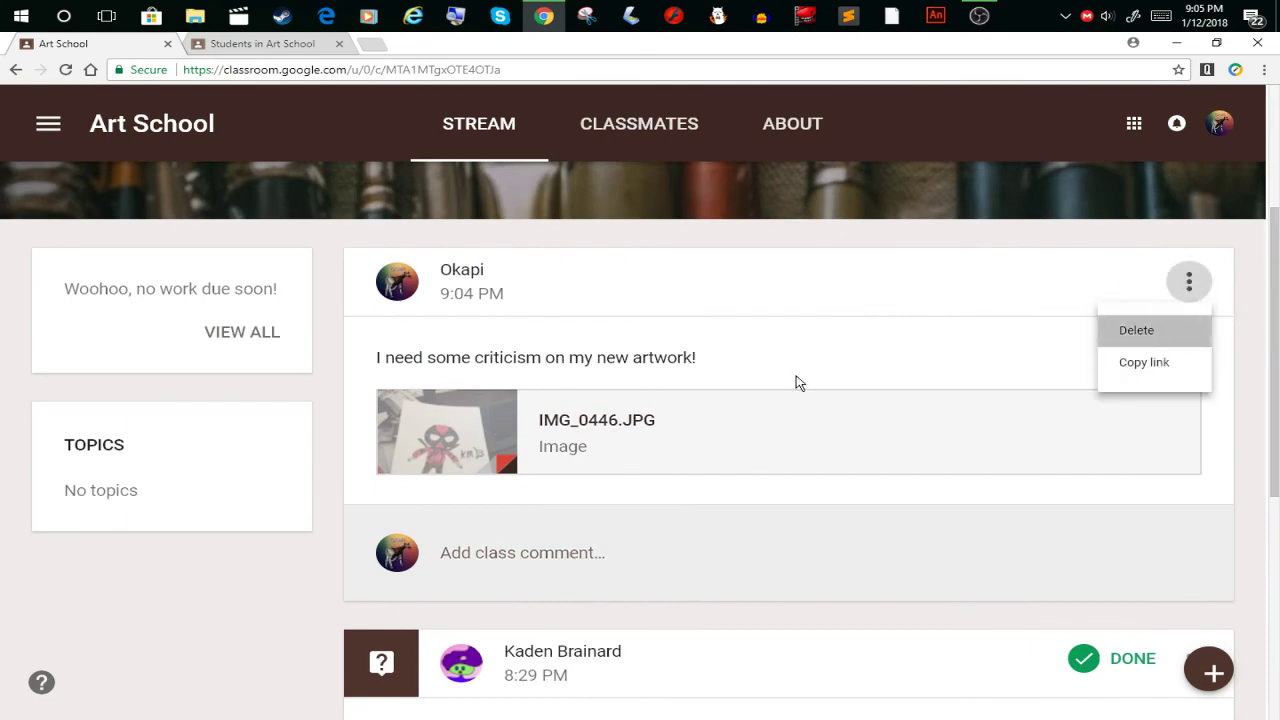
pyautogui.click(698, 436)
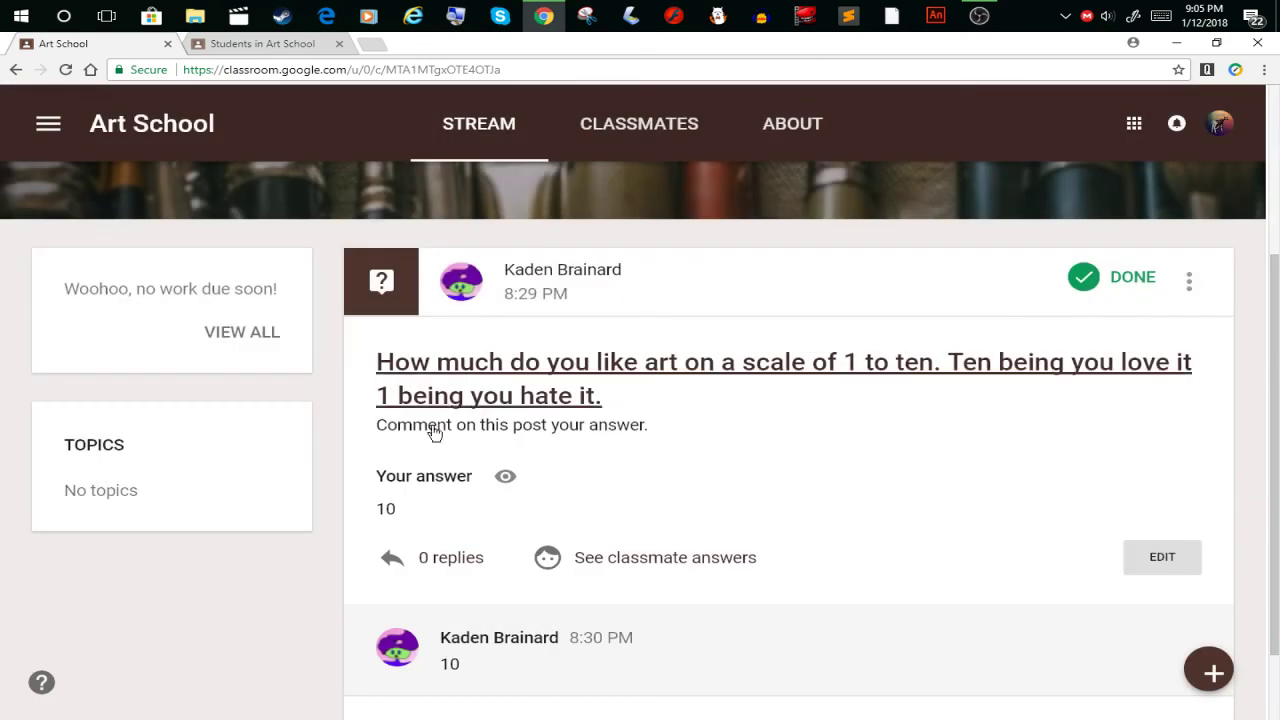
pyautogui.scroll(-1, 470, 500)
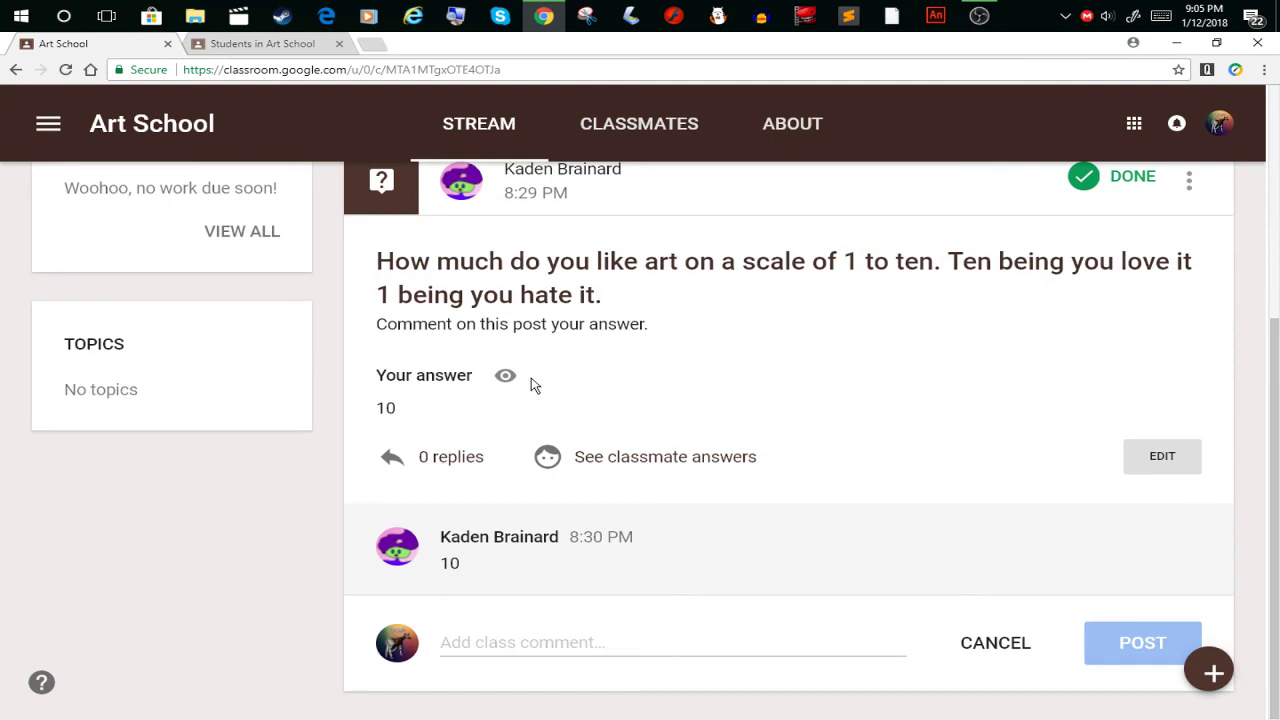